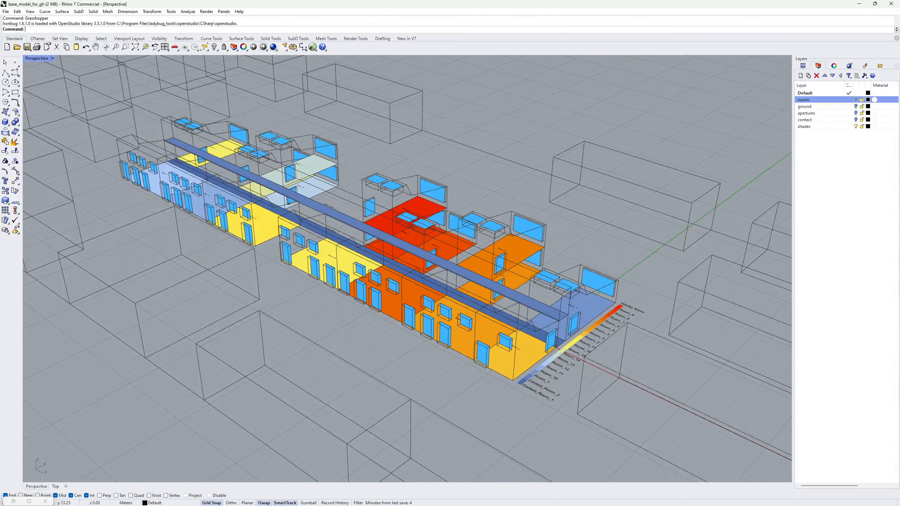
Orbit, zoom and pan the Rhino view around Room_2 to inspect the building.
{"action": "scroll", "coordinate": [547, 381], "scroll_direction": "up", "scroll_amount": 5}
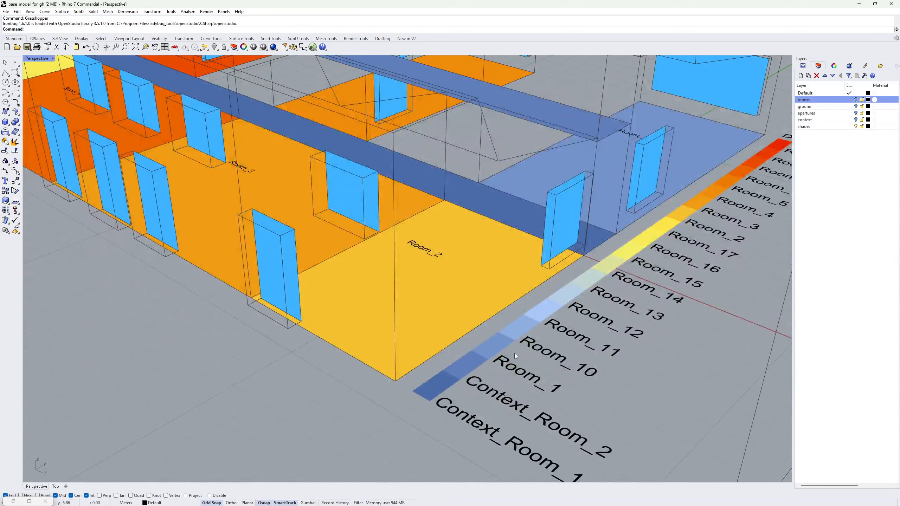
{"action": "right_click_drag", "start_coordinate": [515, 353], "coordinate": [513, 355]}
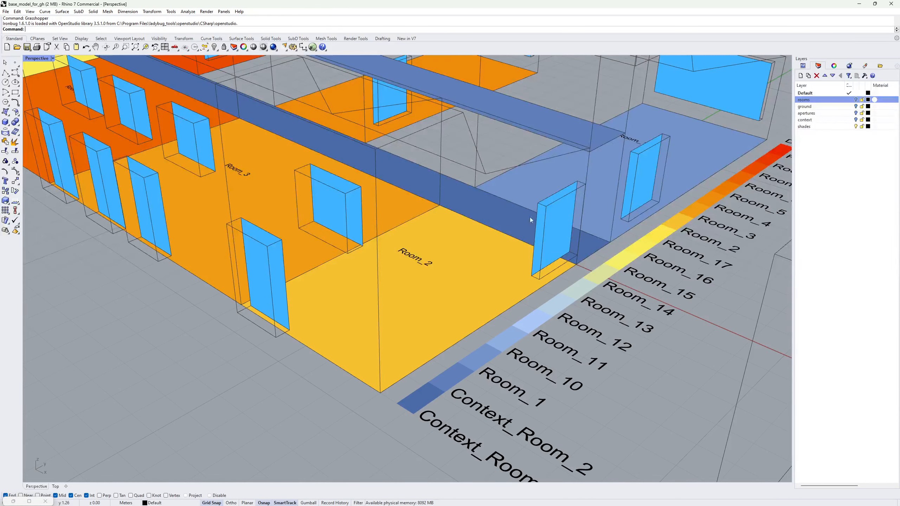
{"action": "scroll", "coordinate": [550, 216], "scroll_direction": "down", "scroll_amount": 5}
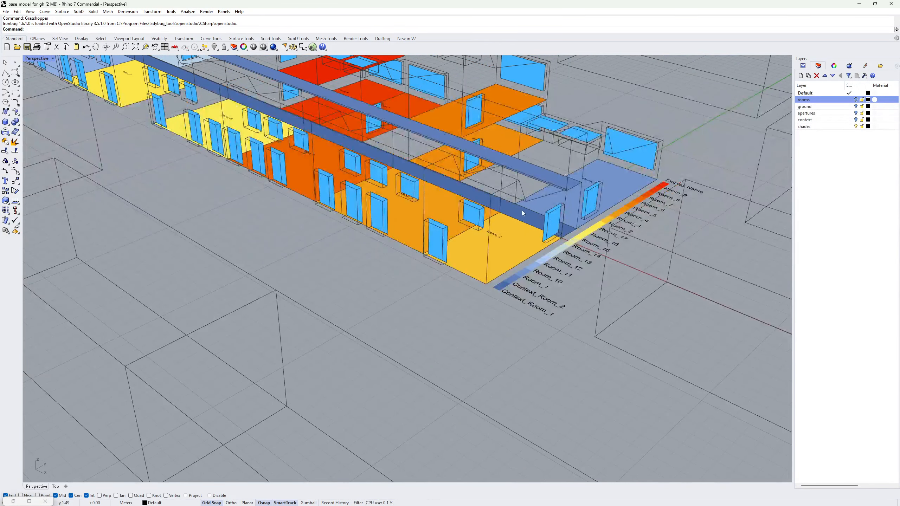
{"action": "scroll", "coordinate": [545, 261], "scroll_direction": "up", "scroll_amount": 3}
{"action": "scroll", "coordinate": [546, 261], "scroll_direction": "up", "scroll_amount": 2}
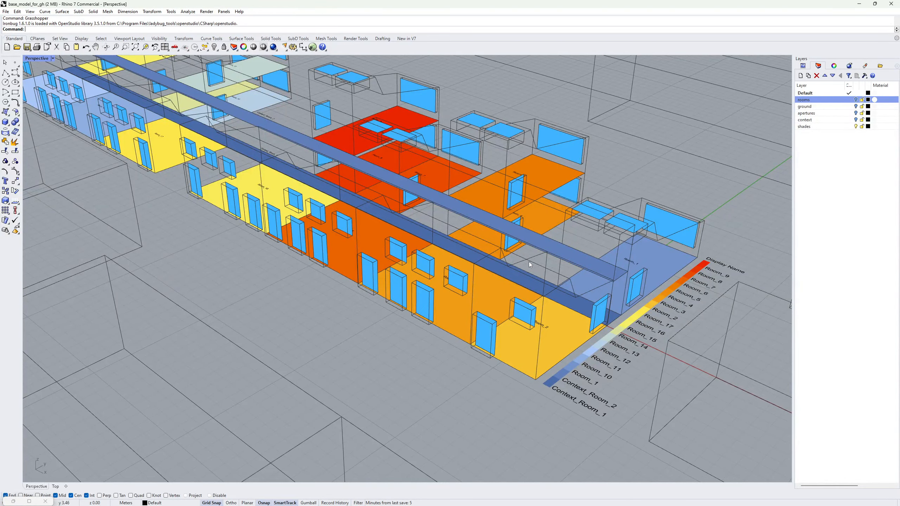
{"action": "scroll", "coordinate": [528, 262], "scroll_direction": "down", "scroll_amount": 3}
{"action": "scroll", "coordinate": [511, 235], "scroll_direction": "up", "scroll_amount": 2}
{"action": "scroll", "coordinate": [510, 235], "scroll_direction": "up", "scroll_amount": 3}
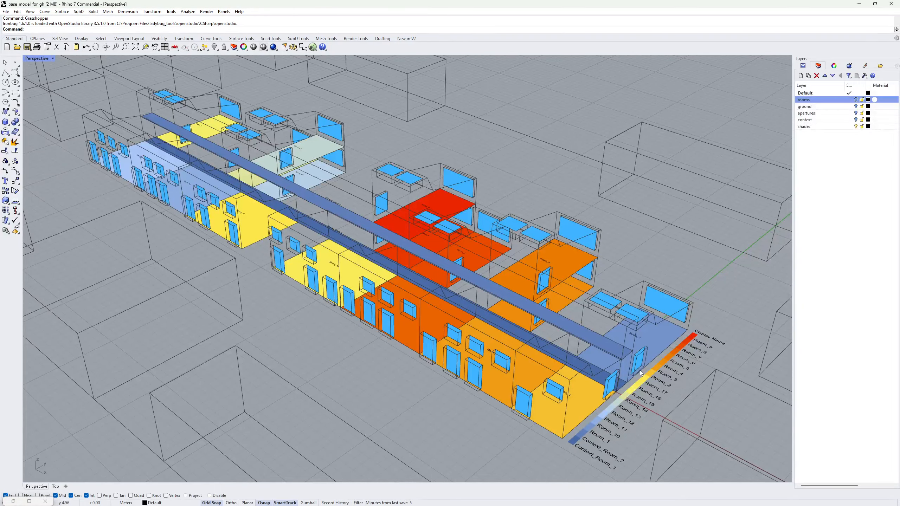
{"action": "right_click_drag", "start_coordinate": [642, 377], "coordinate": [603, 333], "text": "shift"}
{"action": "scroll", "coordinate": [603, 333], "scroll_direction": "up", "scroll_amount": 2}
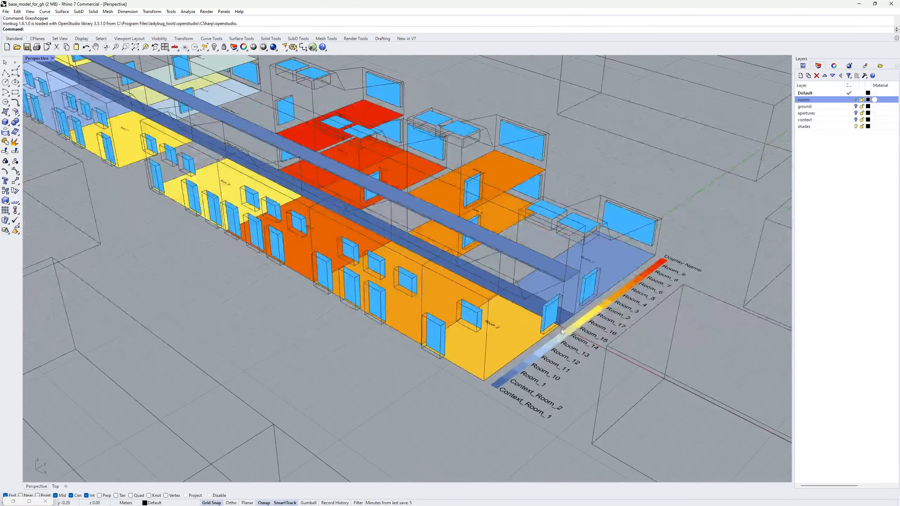
In Grasshopper, select the Room_2_East dynamic aperture group and its upper HB Aperture component.
{"action": "left_click", "coordinate": [29, 501]}
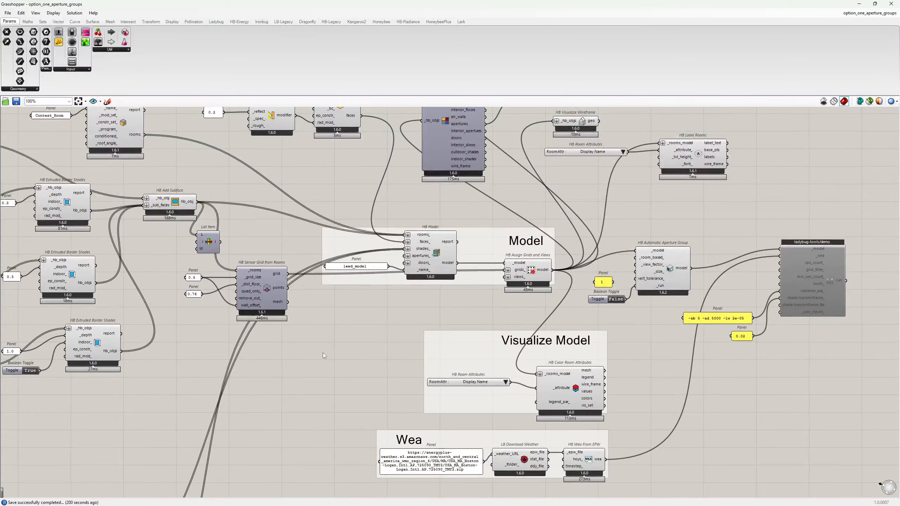
{"action": "right_click_drag", "start_coordinate": [299, 412], "coordinate": [520, 243]}
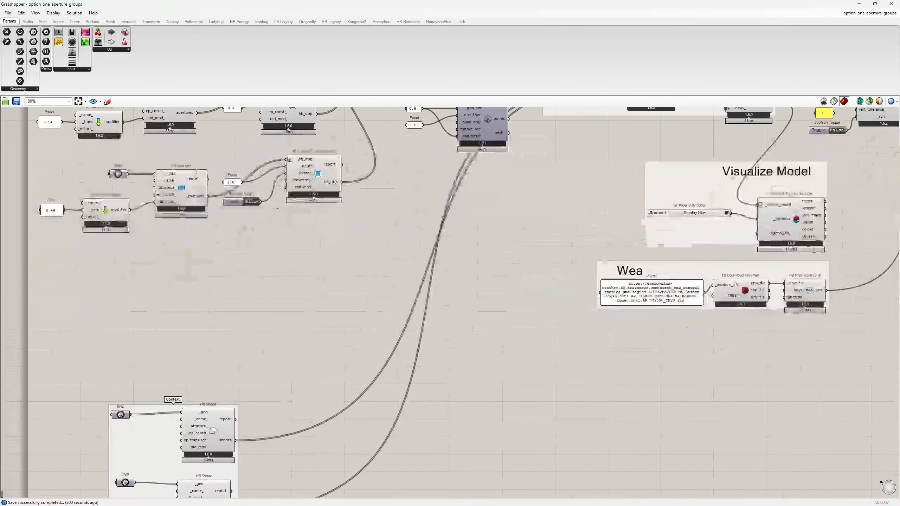
{"action": "right_click_drag", "start_coordinate": [441, 346], "coordinate": [546, 223]}
{"action": "right_click_drag", "start_coordinate": [525, 348], "coordinate": [559, 207]}
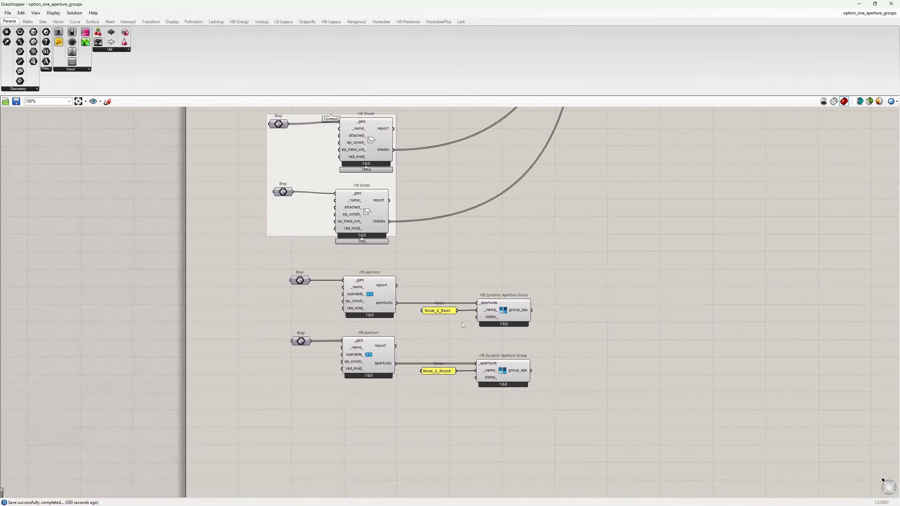
{"action": "scroll", "coordinate": [462, 322], "scroll_direction": "up", "scroll_amount": 3}
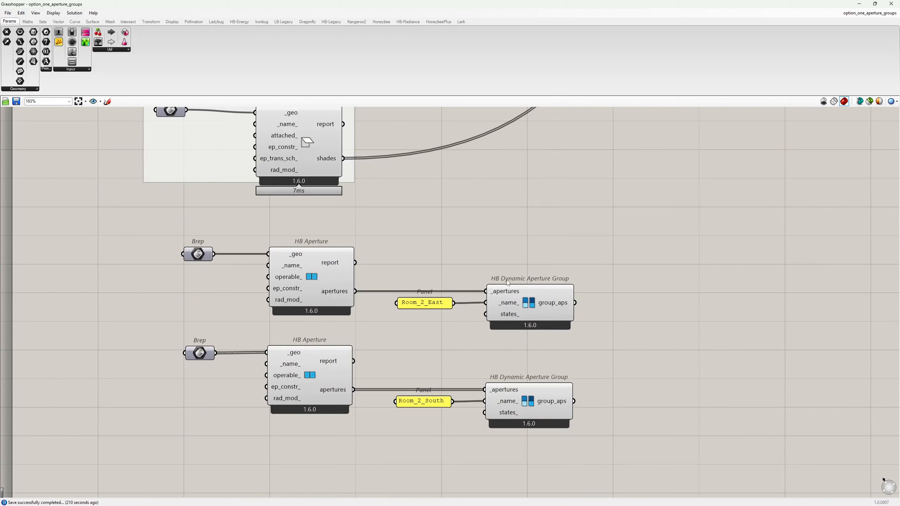
{"action": "left_click", "coordinate": [537, 295]}
{"action": "left_click", "coordinate": [316, 284]}
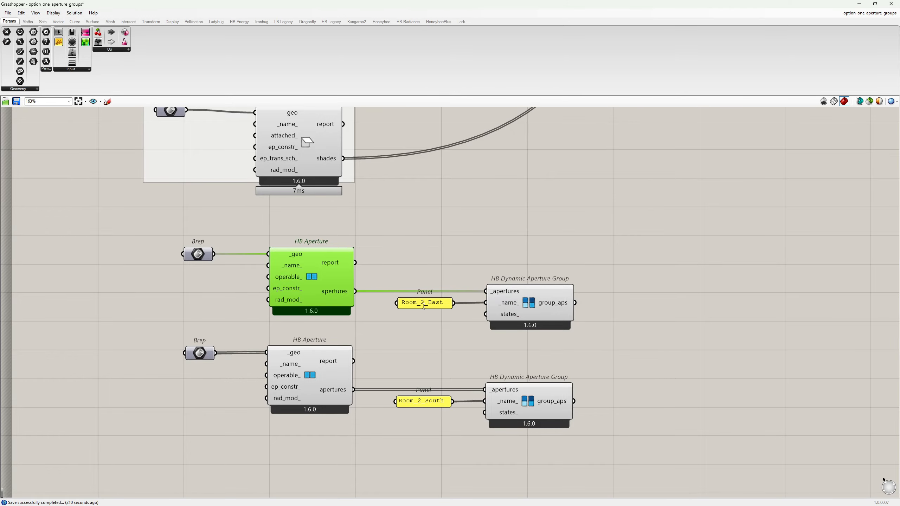
Compare the lower HB Aperture component and its geometry against the Rhino model.
{"action": "left_click", "coordinate": [859, 4]}
{"action": "scroll", "coordinate": [550, 255], "scroll_direction": "up", "scroll_amount": 5}
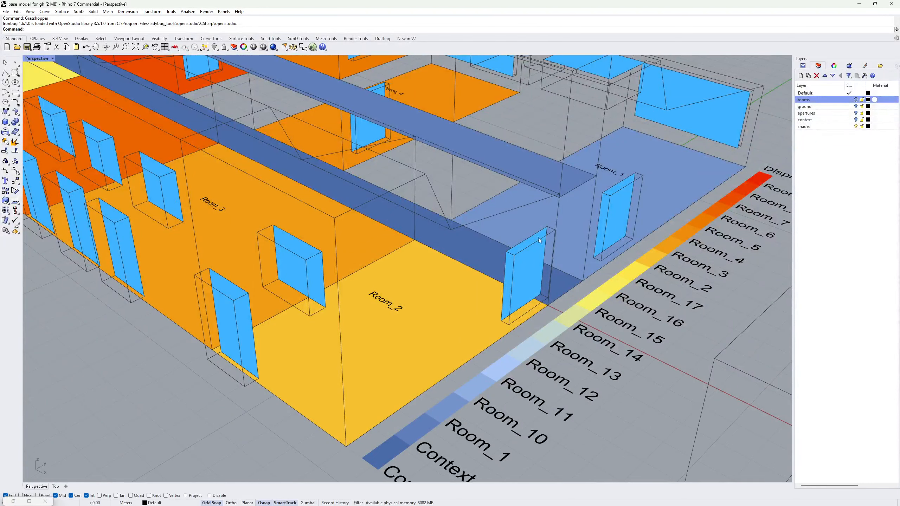
{"action": "scroll", "coordinate": [564, 284], "scroll_direction": "down", "scroll_amount": 2}
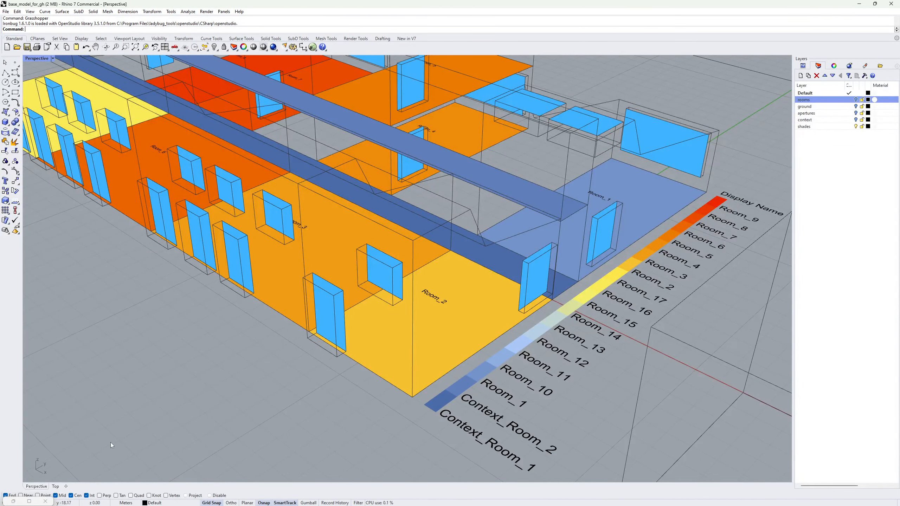
{"action": "left_click", "coordinate": [29, 501]}
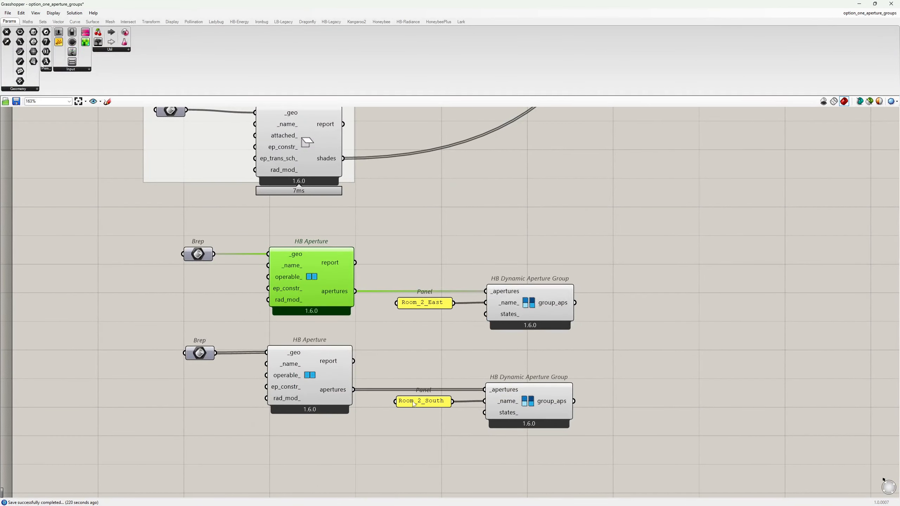
{"action": "left_click", "coordinate": [199, 353]}
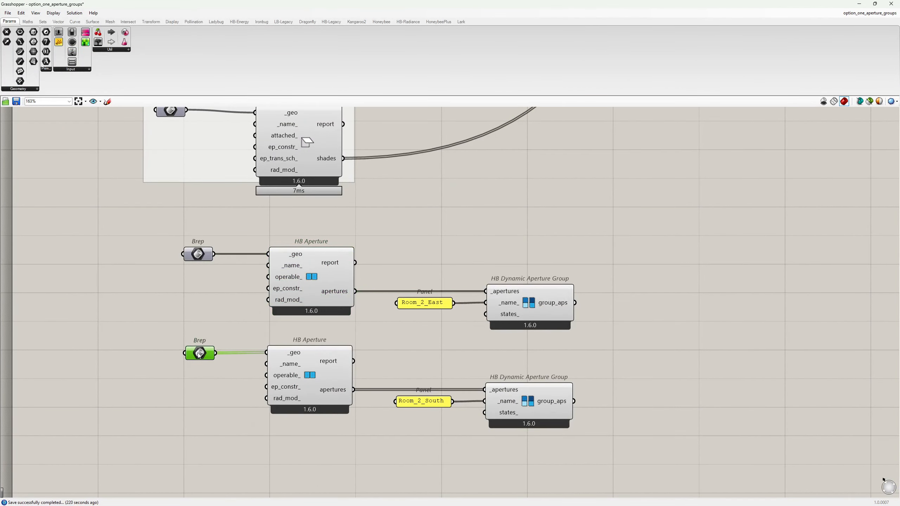
{"action": "left_click", "coordinate": [307, 375]}
{"action": "left_click", "coordinate": [397, 343]}
{"action": "left_click", "coordinate": [859, 4]}
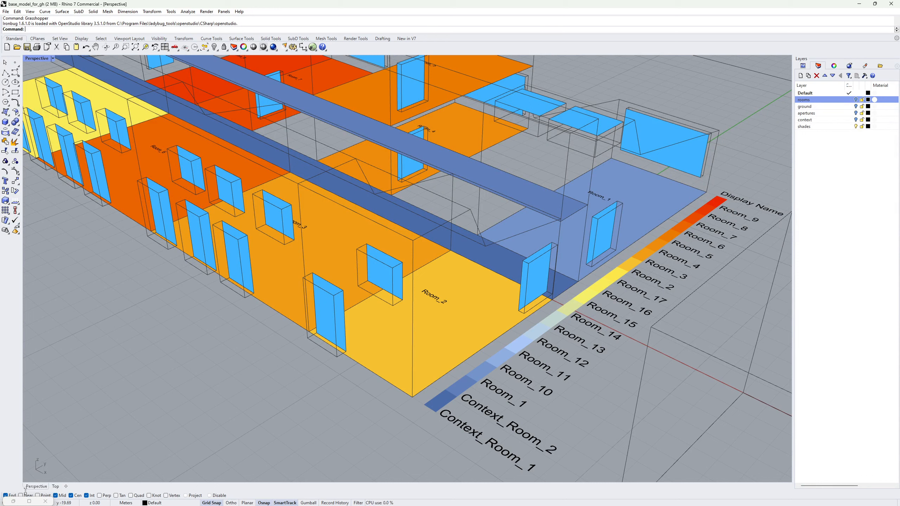
{"action": "left_click", "coordinate": [29, 501]}
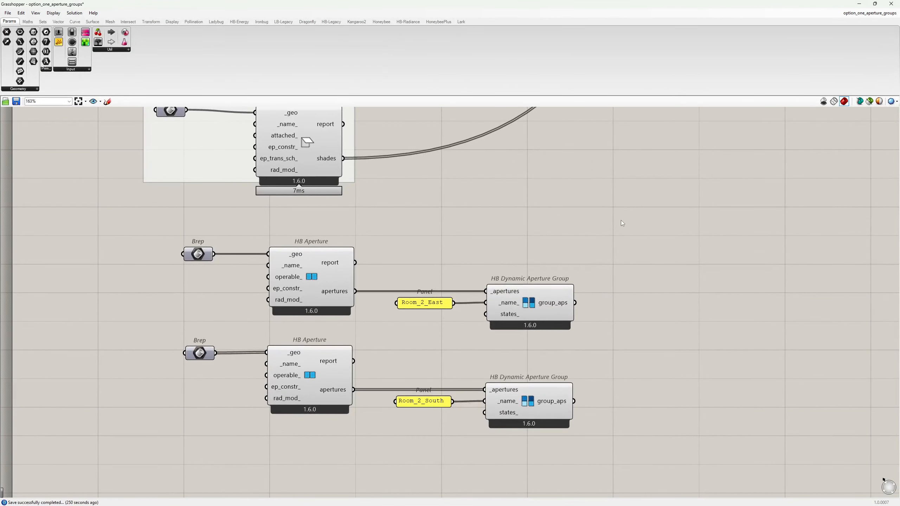
Survey the definition from the aperture rows to the Model, Wea and HB Deconstruct Model components.
{"action": "left_click_drag", "start_coordinate": [603, 225], "coordinate": [194, 446]}
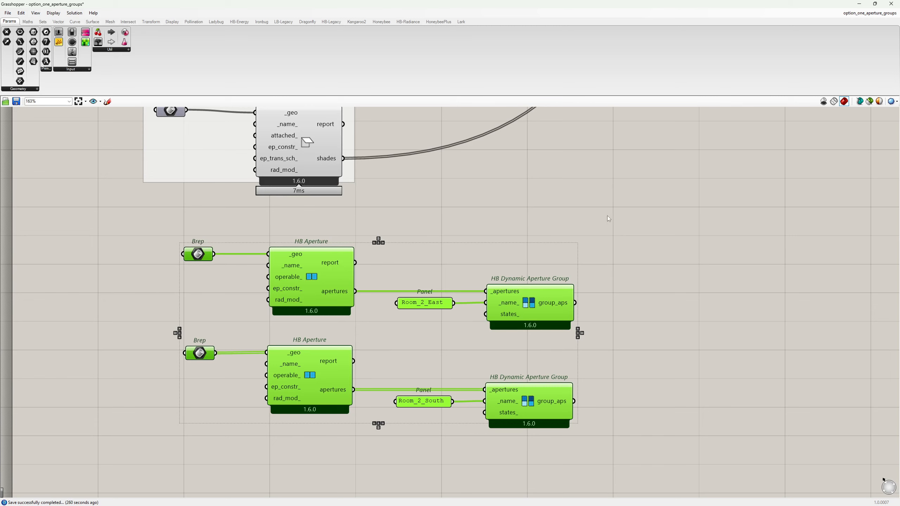
{"action": "left_click", "coordinate": [624, 205]}
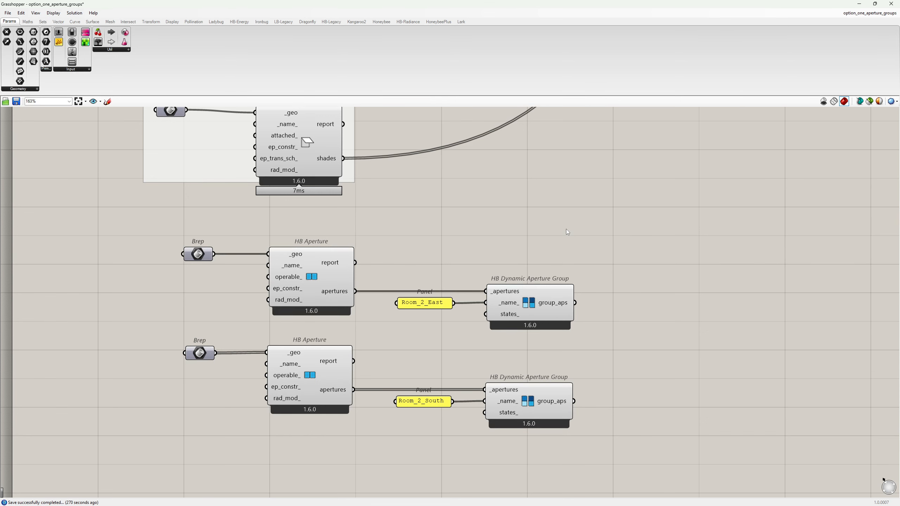
{"action": "scroll", "coordinate": [562, 231], "scroll_direction": "down", "scroll_amount": 2}
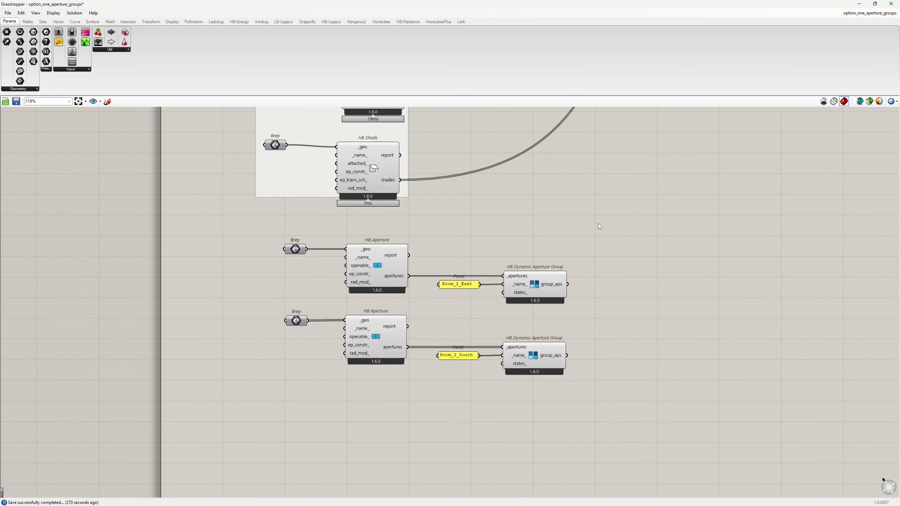
{"action": "right_click_drag", "start_coordinate": [634, 199], "coordinate": [424, 371]}
{"action": "right_click_drag", "start_coordinate": [592, 201], "coordinate": [443, 348]}
{"action": "scroll", "coordinate": [447, 342], "scroll_direction": "down", "scroll_amount": 1}
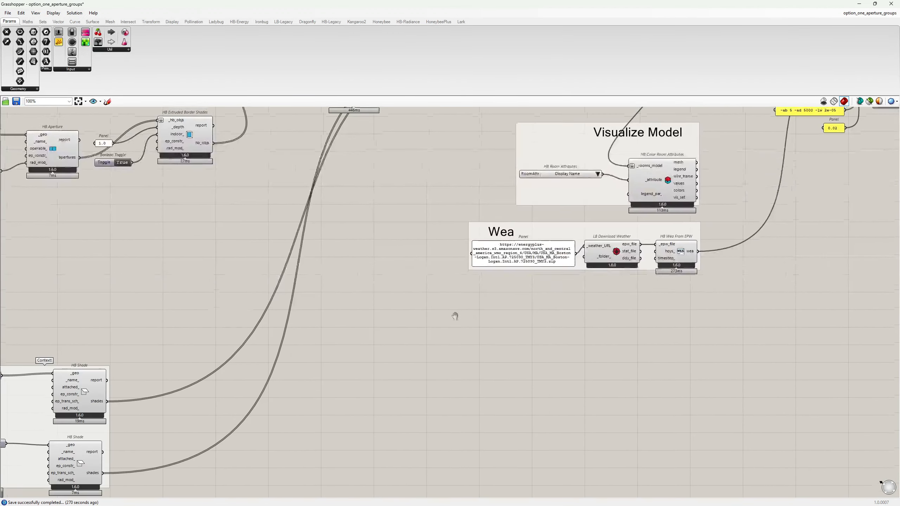
{"action": "right_click_drag", "start_coordinate": [460, 312], "coordinate": [312, 454]}
{"action": "right_click_drag", "start_coordinate": [594, 250], "coordinate": [516, 334]}
{"action": "scroll", "coordinate": [516, 316], "scroll_direction": "up", "scroll_amount": 3}
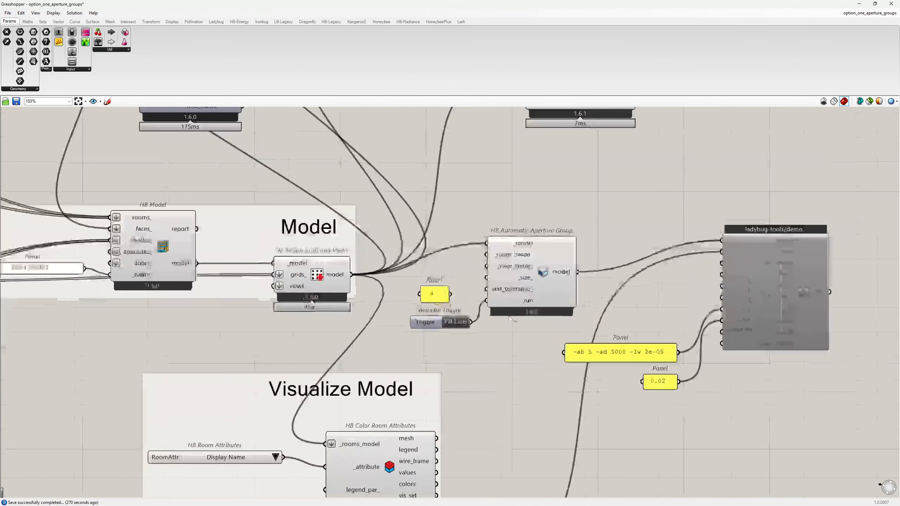
{"action": "right_click_drag", "start_coordinate": [493, 231], "coordinate": [508, 290]}
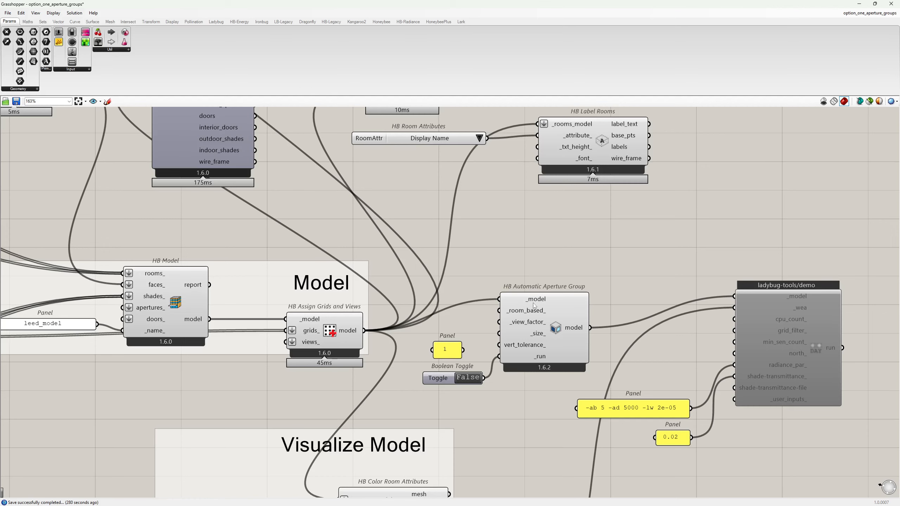
{"action": "scroll", "coordinate": [506, 288], "scroll_direction": "down", "scroll_amount": 1}
{"action": "right_click_drag", "start_coordinate": [503, 251], "coordinate": [514, 304]}
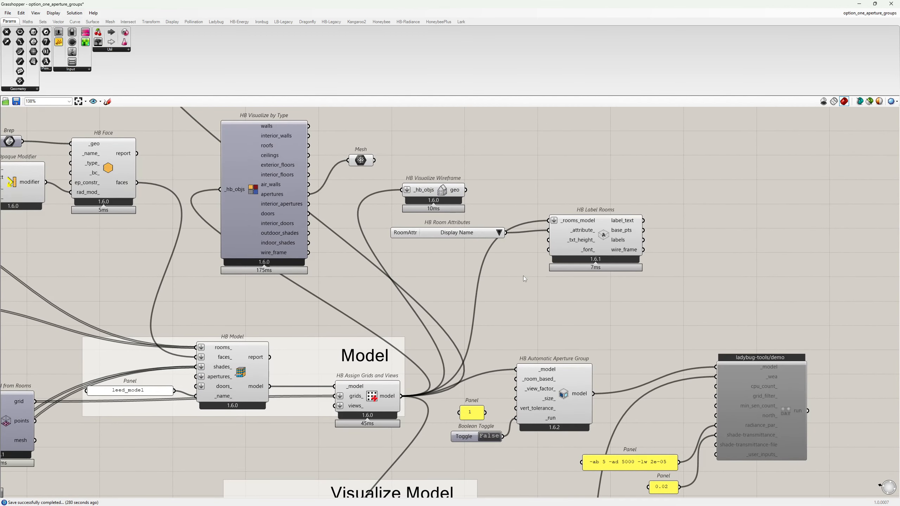
{"action": "scroll", "coordinate": [523, 276], "scroll_direction": "down", "scroll_amount": 1}
{"action": "right_click_drag", "start_coordinate": [516, 177], "coordinate": [517, 282]}
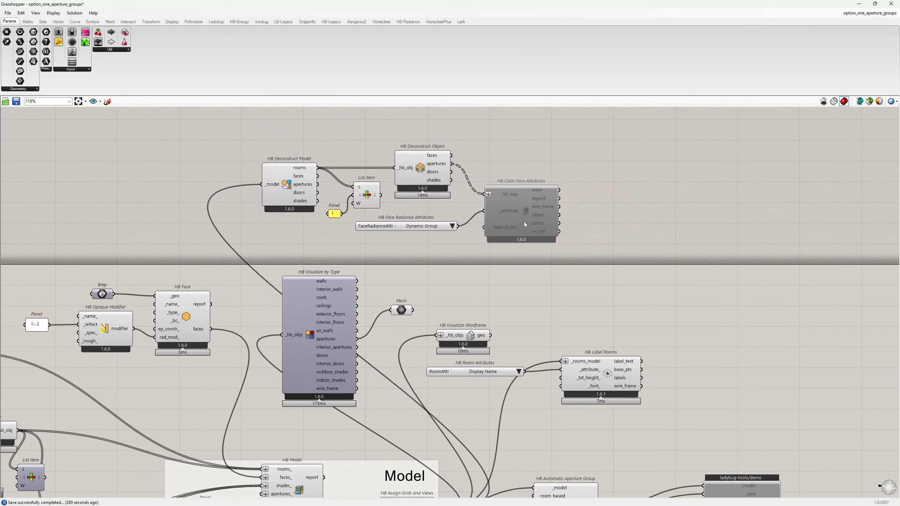
Enable the HB Color Face Attributes component with Ctrl+E.
{"action": "left_click_drag", "start_coordinate": [580, 265], "coordinate": [517, 194]}
{"action": "key", "text": "ctrl+e"}
{"action": "left_click", "coordinate": [539, 274]}
{"action": "right_click_drag", "start_coordinate": [536, 292], "coordinate": [536, 248]}
{"action": "scroll", "coordinate": [534, 250], "scroll_direction": "down", "scroll_amount": 1}
{"action": "right_click_drag", "start_coordinate": [523, 348], "coordinate": [491, 284]}
Turn off the Mesh preview and view apertures coloured by Dynamic Group Identifier, all None.
{"action": "right_click", "coordinate": [450, 421]}
{"action": "left_click", "coordinate": [485, 238]}
{"action": "right_click", "coordinate": [399, 187]}
{"action": "left_click", "coordinate": [430, 198]}
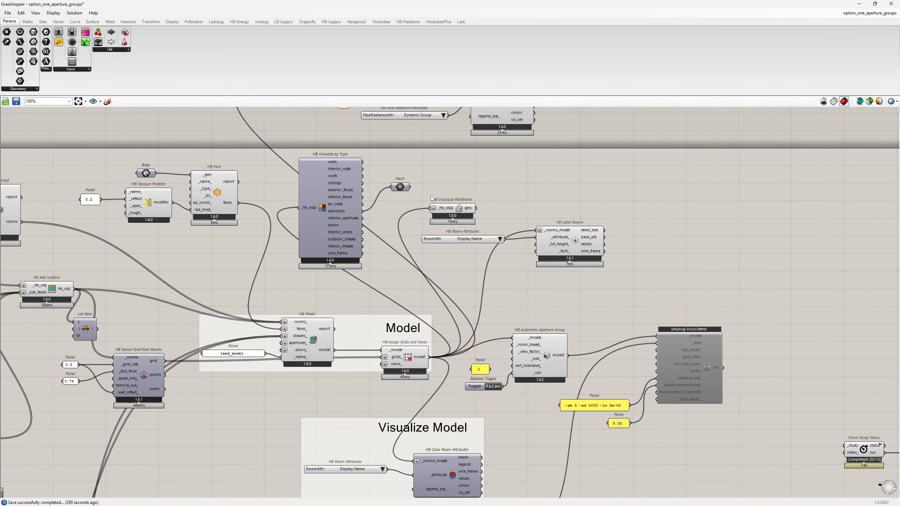
{"action": "right_click_drag", "start_coordinate": [447, 209], "coordinate": [450, 235]}
{"action": "left_click", "coordinate": [858, 3]}
Wire HB Assign Grids and Views' model output into HB Automatic Aperture Group's _model input.
{"action": "scroll", "coordinate": [569, 286], "scroll_direction": "down", "scroll_amount": 10}
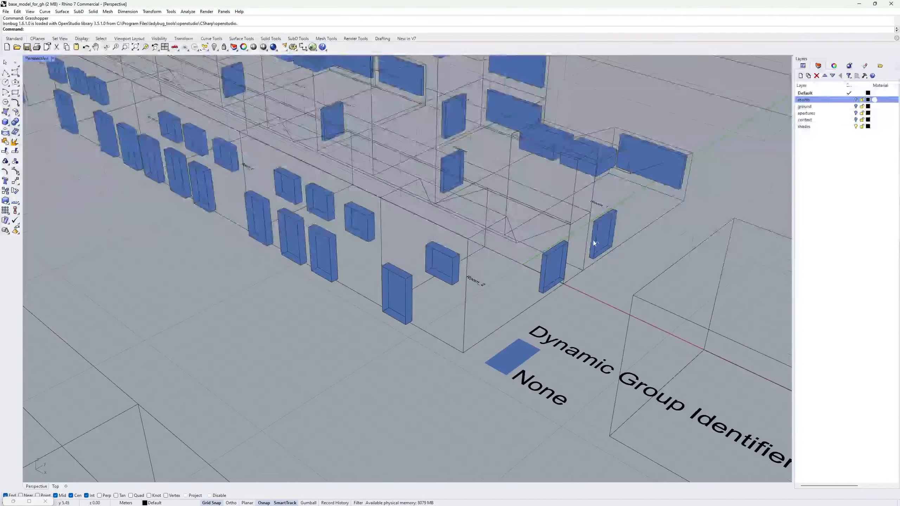
{"action": "right_click_drag", "start_coordinate": [568, 286], "coordinate": [660, 413], "text": "shift"}
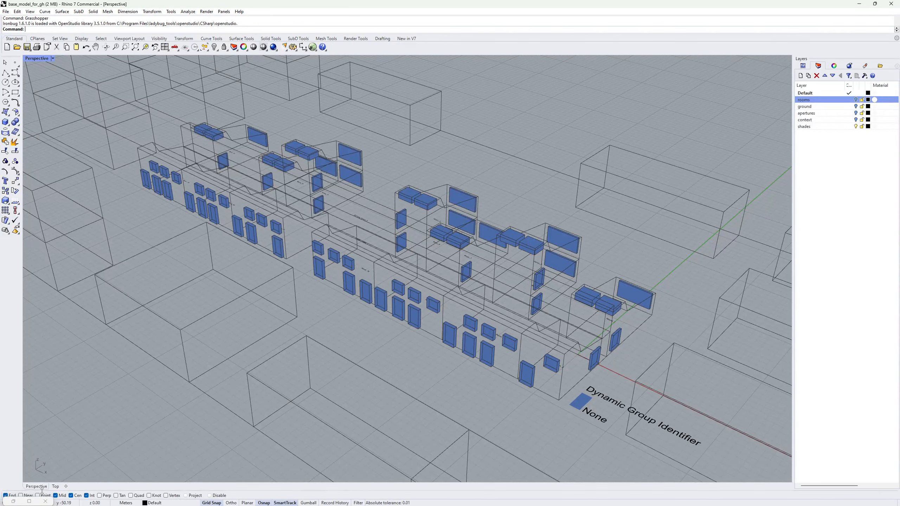
{"action": "left_click", "coordinate": [29, 502]}
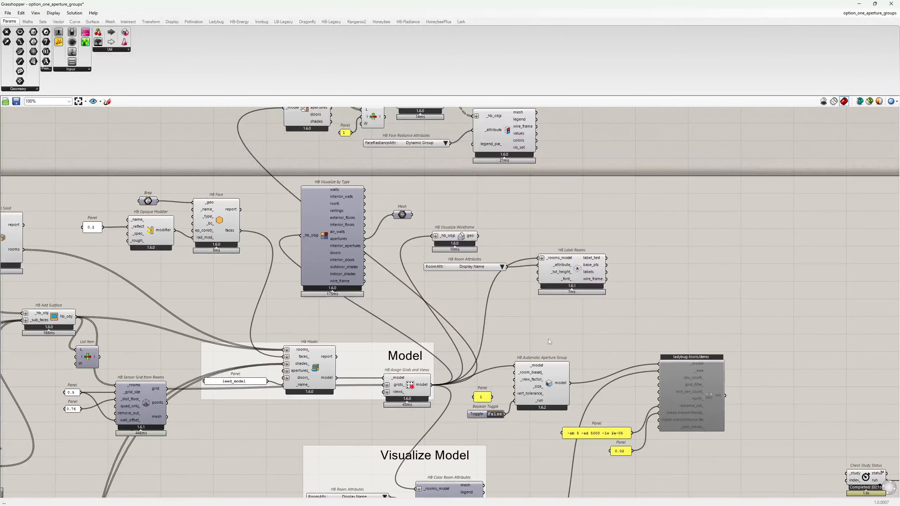
{"action": "scroll", "coordinate": [548, 339], "scroll_direction": "up", "scroll_amount": 5}
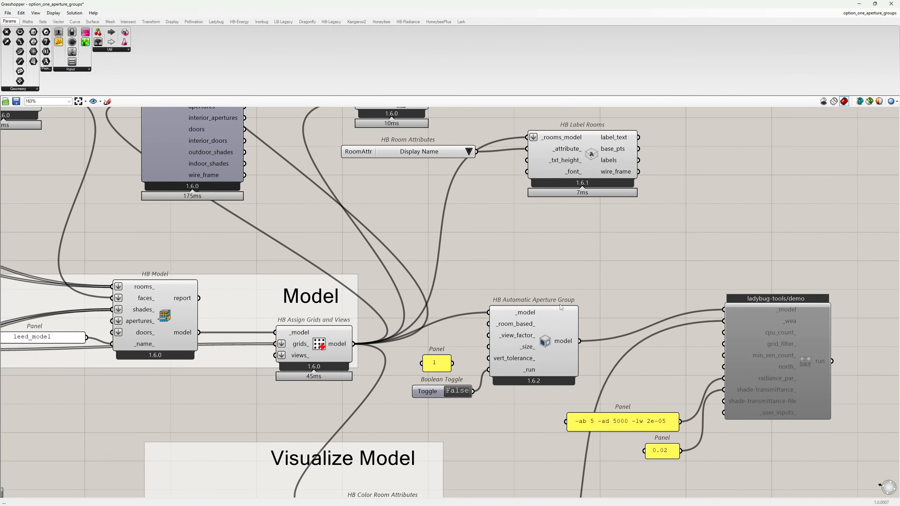
{"action": "mouse_move", "coordinate": [558, 309]}
{"action": "left_click_drag", "start_coordinate": [354, 343], "coordinate": [488, 312]}
Set the grouping's _run toggle to True and feed its model into the visualisation.
{"action": "double_click", "coordinate": [457, 390]}
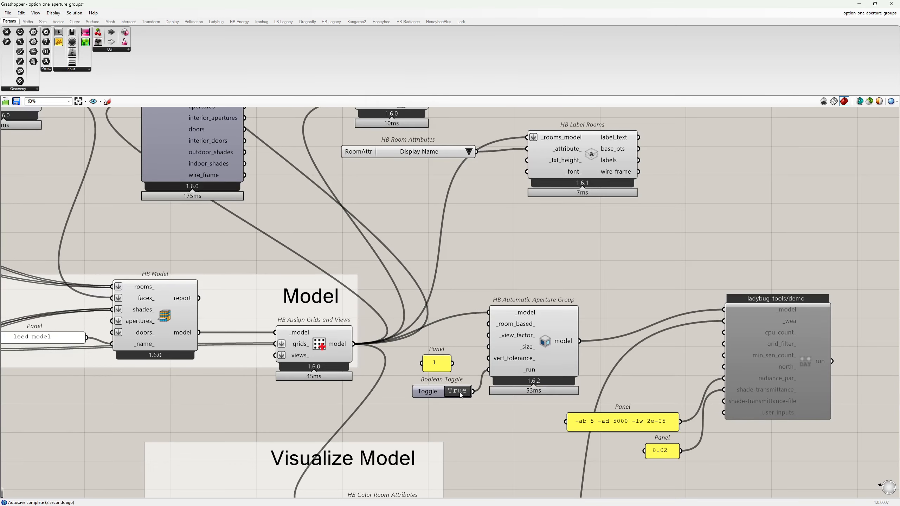
{"action": "scroll", "coordinate": [460, 391], "scroll_direction": "down", "scroll_amount": 2}
{"action": "right_click_drag", "start_coordinate": [443, 287], "coordinate": [472, 342]}
{"action": "scroll", "coordinate": [472, 342], "scroll_direction": "down", "scroll_amount": 1}
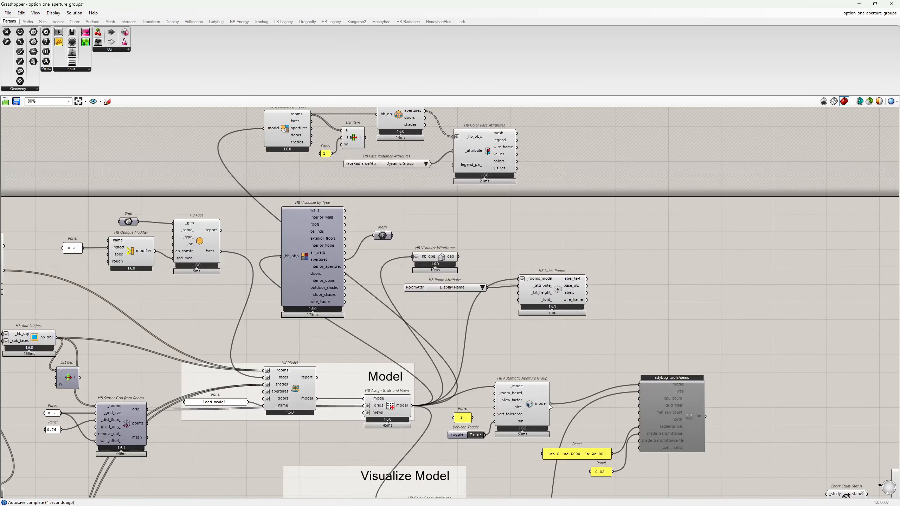
{"action": "left_click_drag", "start_coordinate": [550, 404], "coordinate": [265, 128]}
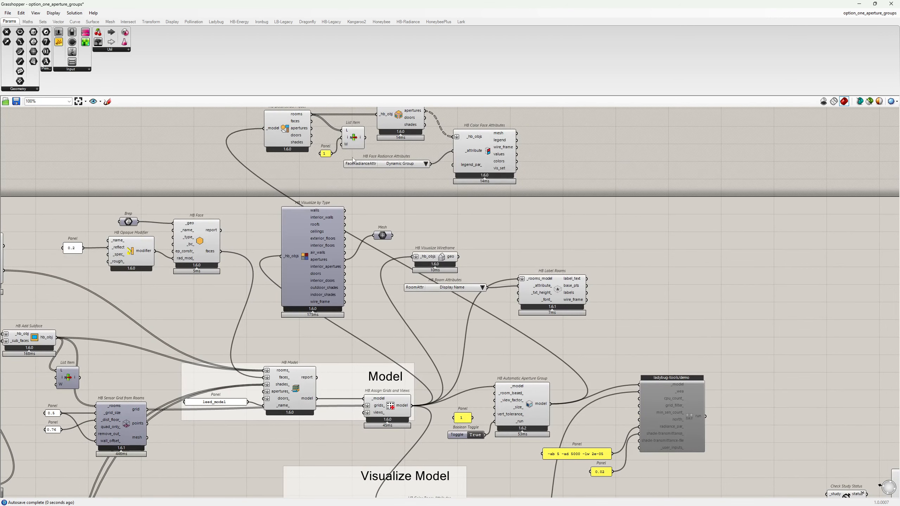
{"action": "left_click", "coordinate": [859, 5]}
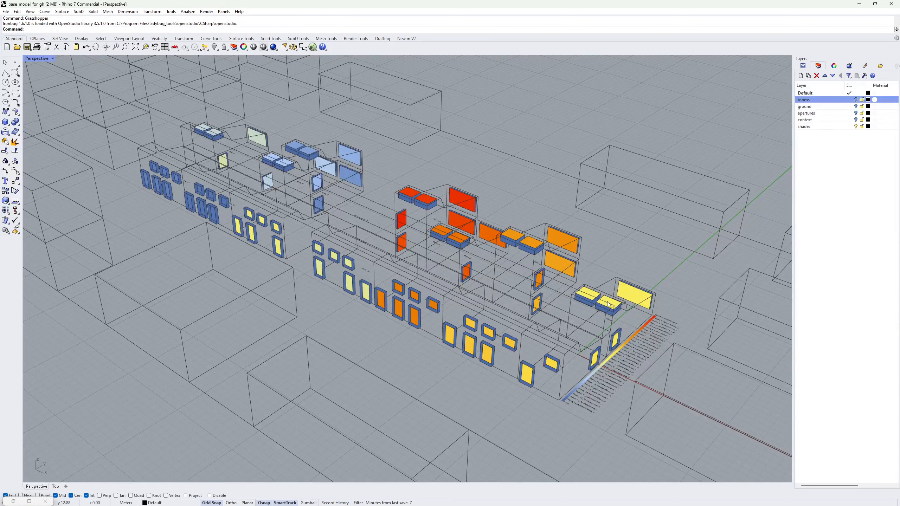
Wire List Item's output into _hb_obj to colour Room_2's two aperture groups, then return to the grouping.
{"action": "left_click", "coordinate": [29, 501]}
{"action": "left_click_drag", "start_coordinate": [365, 137], "coordinate": [376, 114]}
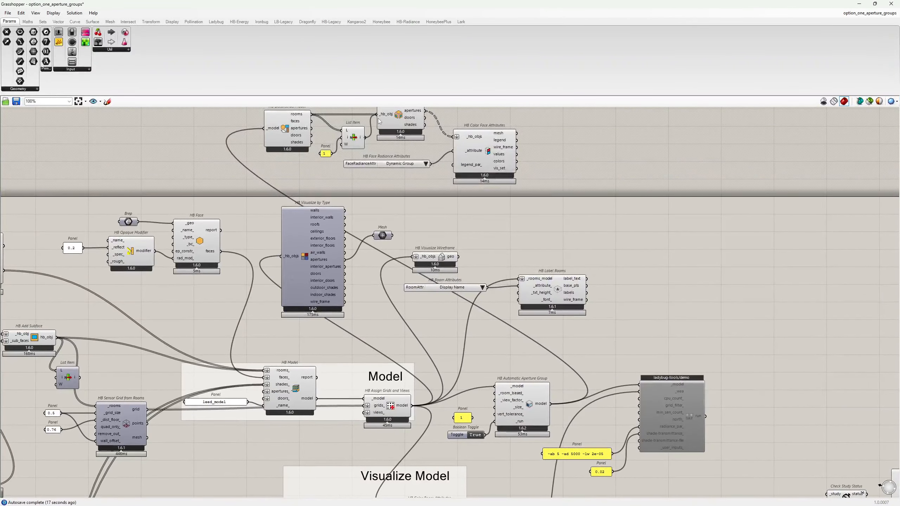
{"action": "right_click_drag", "start_coordinate": [518, 211], "coordinate": [491, 173]}
{"action": "left_click", "coordinate": [859, 3]}
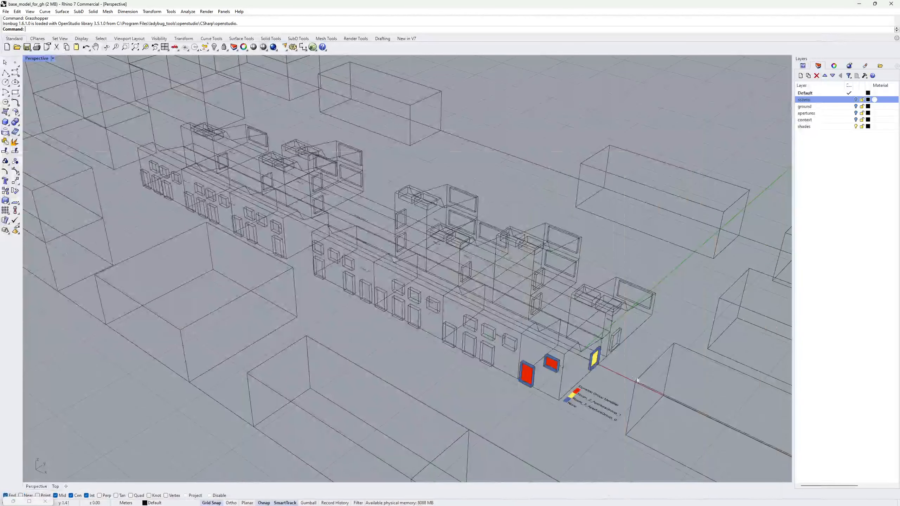
{"action": "scroll", "coordinate": [648, 416], "scroll_direction": "up", "scroll_amount": 4}
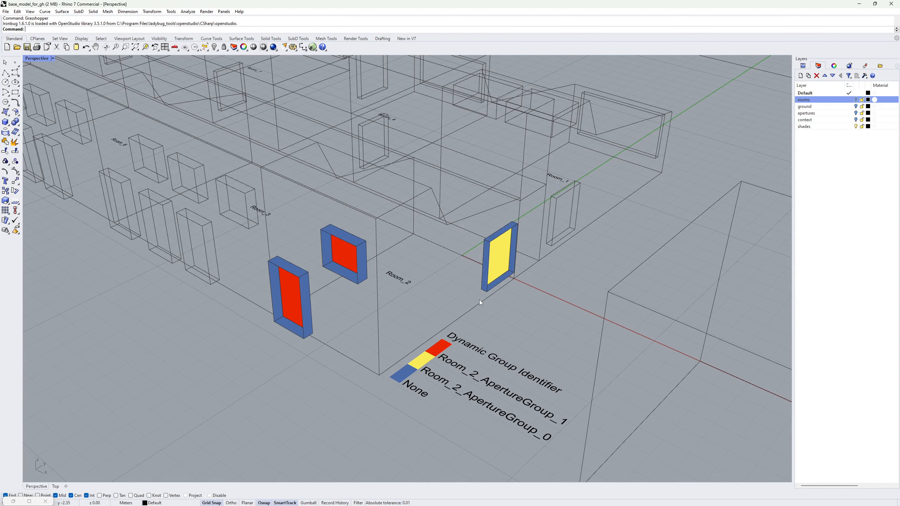
{"action": "left_click", "coordinate": [35, 500]}
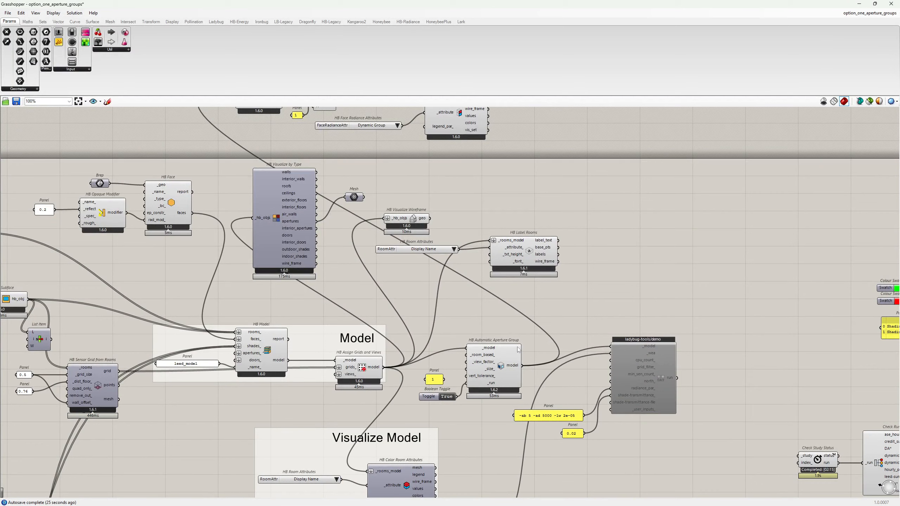
{"action": "right_click_drag", "start_coordinate": [550, 391], "coordinate": [594, 300]}
{"action": "scroll", "coordinate": [518, 305], "scroll_direction": "up", "scroll_amount": 3}
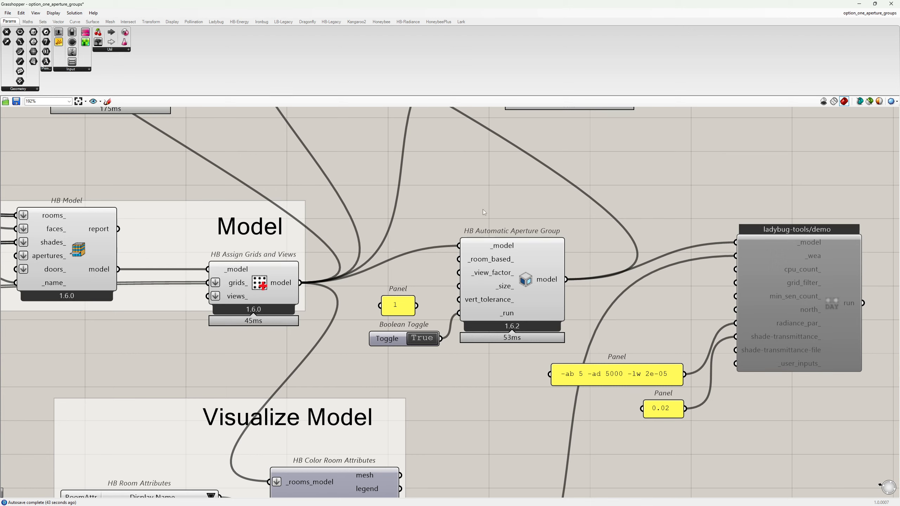
Add a duplicated Boolean Toggle on _room_based_ and set it to False.
{"action": "mouse_move", "coordinate": [486, 261]}
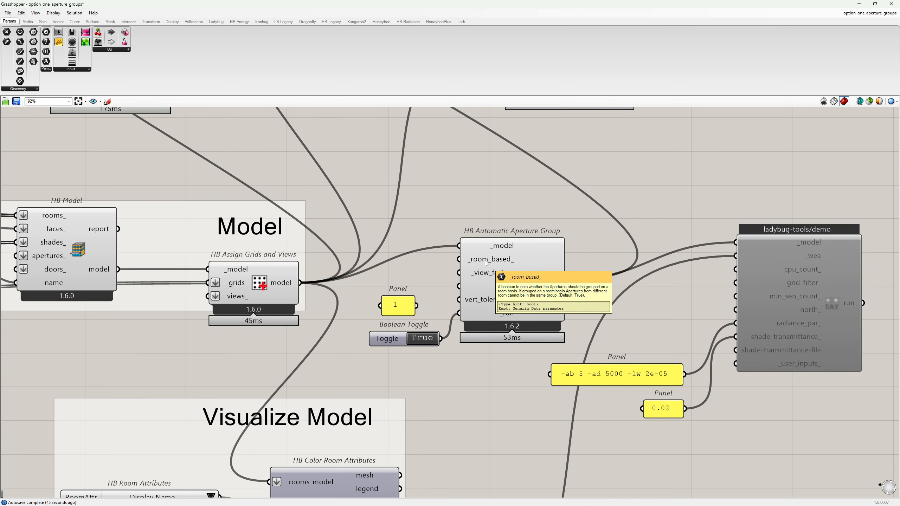
{"action": "left_click", "coordinate": [389, 343]}
{"action": "key", "text": "ctrl+c"}
{"action": "key", "text": "ctrl+v"}
{"action": "left_click_drag", "start_coordinate": [389, 345], "coordinate": [375, 235]}
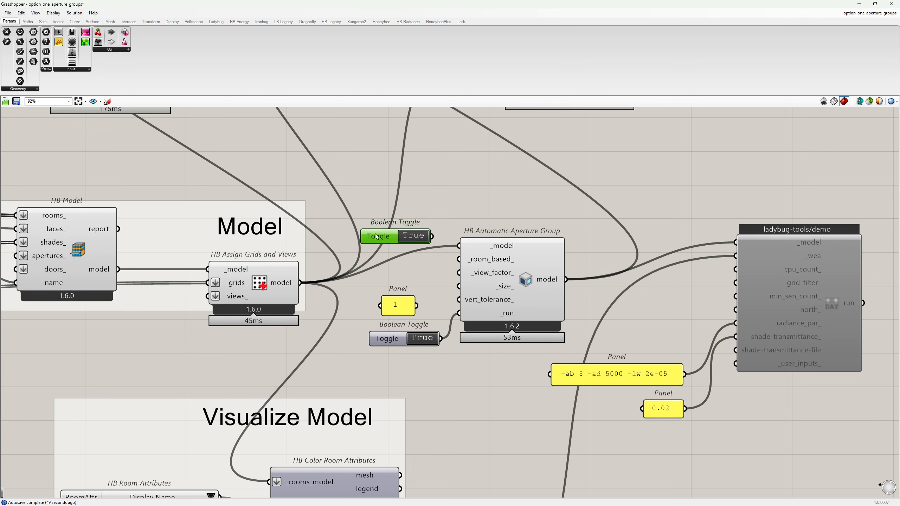
{"action": "left_click_drag", "start_coordinate": [432, 235], "coordinate": [459, 260]}
{"action": "left_click", "coordinate": [419, 236]}
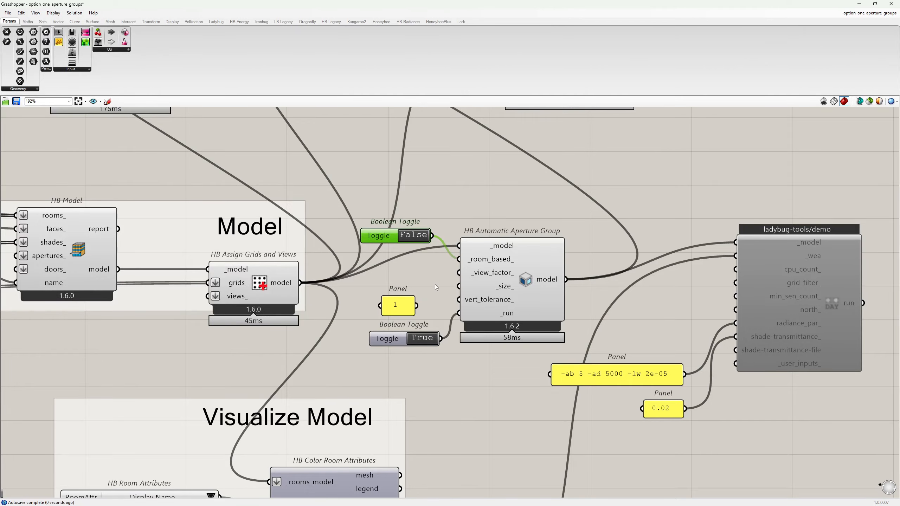
Rewire rooms into HB Deconstruct Object and view ApertureGroup_0 to ApertureGroup_4 in Rhino.
{"action": "scroll", "coordinate": [482, 464], "scroll_direction": "down", "scroll_amount": 5}
{"action": "right_click_drag", "start_coordinate": [399, 218], "coordinate": [395, 252]}
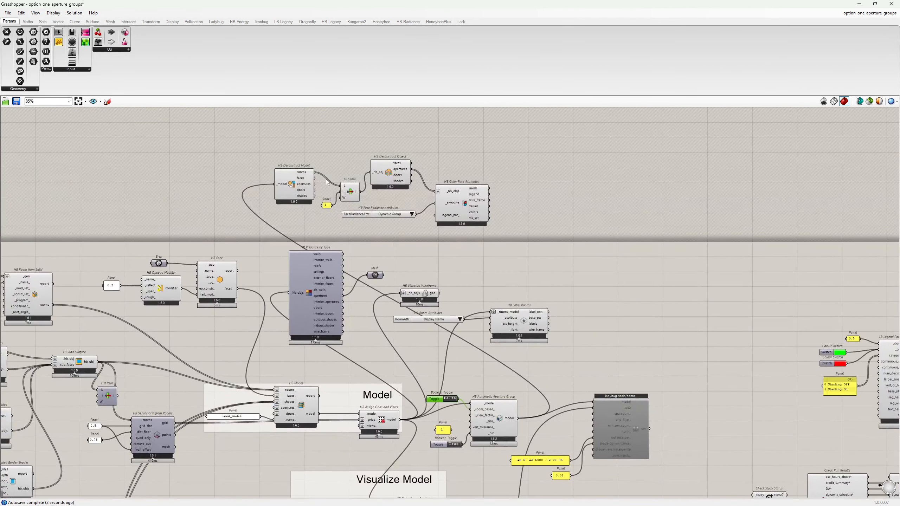
{"action": "left_click_drag", "start_coordinate": [314, 172], "coordinate": [371, 173]}
{"action": "left_click", "coordinate": [858, 3]}
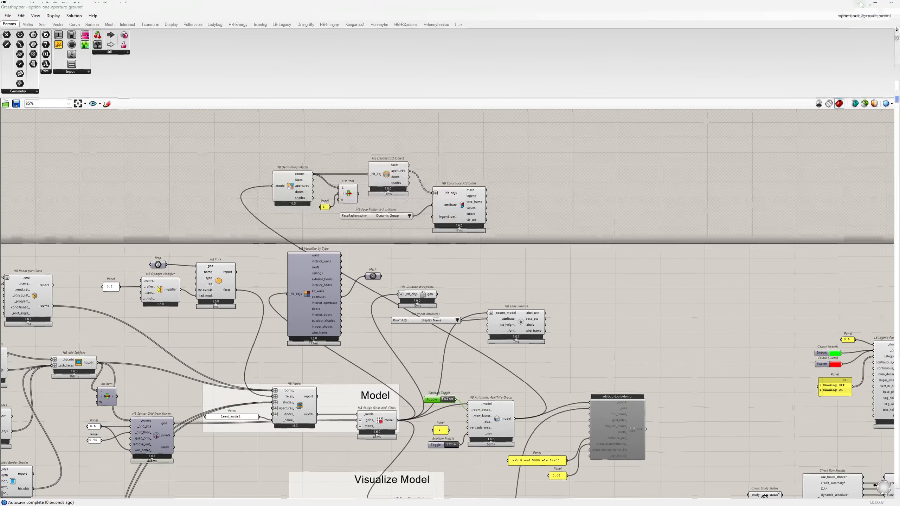
{"action": "scroll", "coordinate": [514, 291], "scroll_direction": "down", "scroll_amount": 7}
{"action": "right_click_drag", "start_coordinate": [454, 230], "coordinate": [496, 270], "text": "shift"}
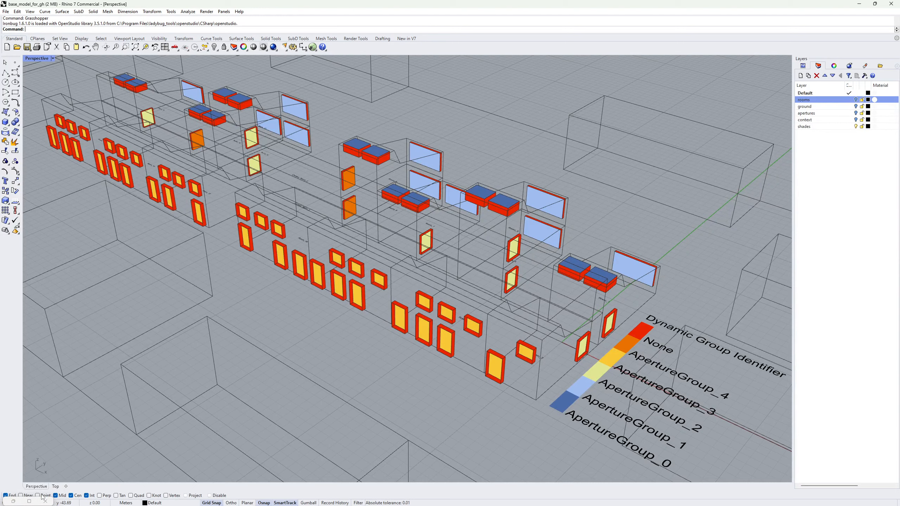
Delete the False toggle and its wire from the _room_based_ input.
{"action": "left_click", "coordinate": [29, 501]}
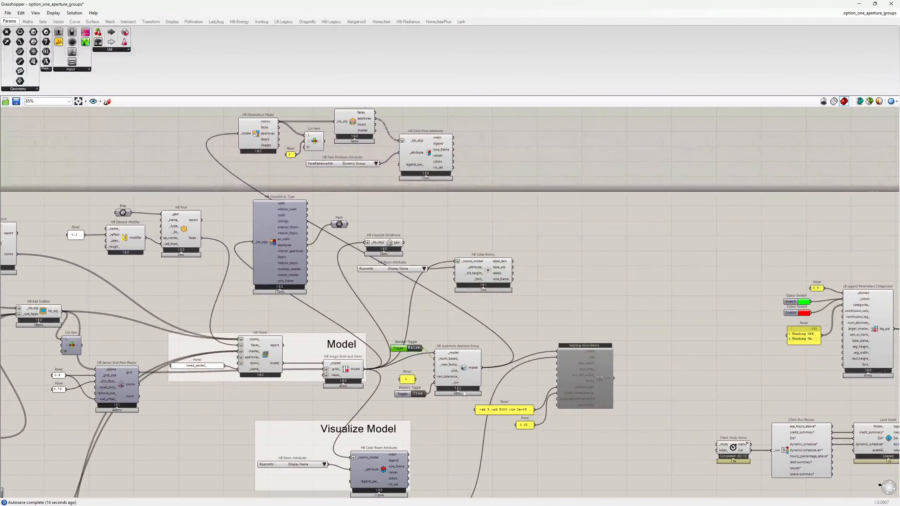
{"action": "scroll", "coordinate": [403, 350], "scroll_direction": "up", "scroll_amount": 3}
{"action": "key", "text": "Delete"}
{"action": "scroll", "coordinate": [381, 329], "scroll_direction": "up", "scroll_amount": 3}
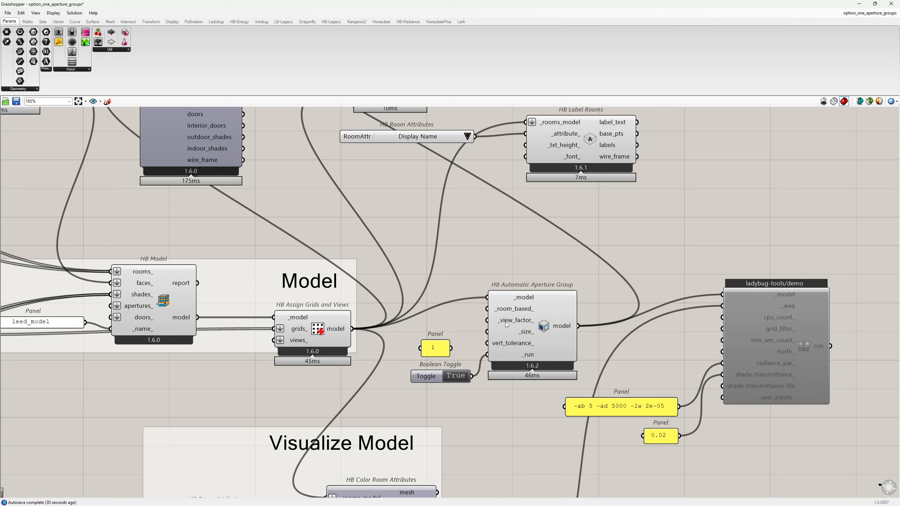
Wire a duplicated True toggle into HB Automatic Aperture Group's _view_factor_ input.
{"action": "mouse_move", "coordinate": [505, 322]}
{"action": "left_click_drag", "start_coordinate": [431, 377], "coordinate": [420, 313]}
{"action": "key", "text": "ctrl+c"}
{"action": "key", "text": "ctrl+v"}
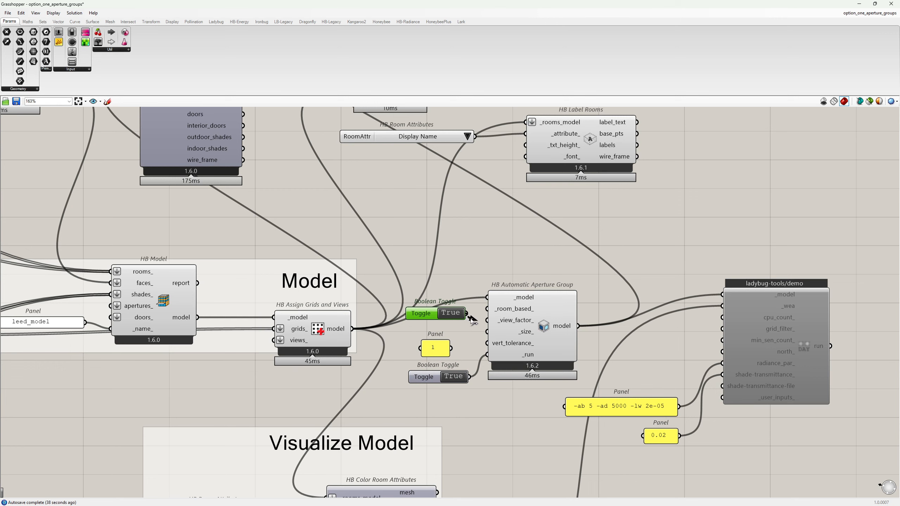
{"action": "left_click_drag", "start_coordinate": [467, 314], "coordinate": [489, 321]}
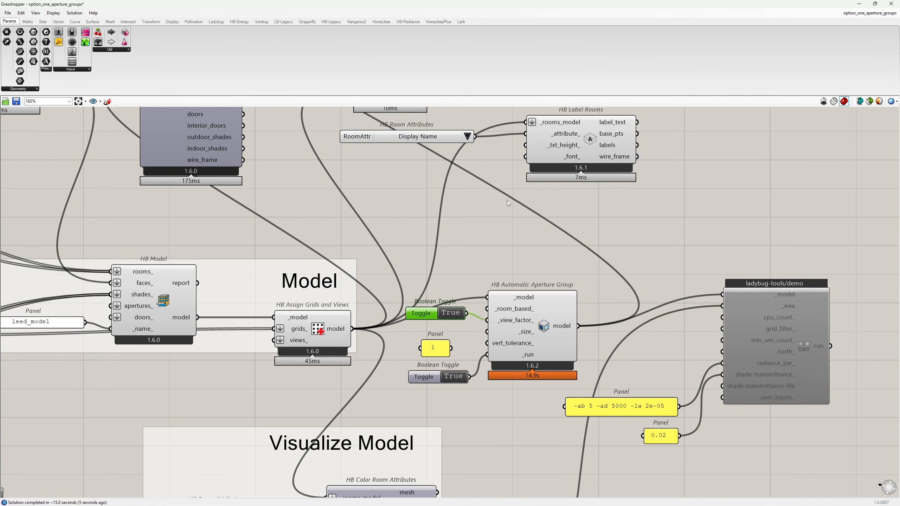
{"action": "scroll", "coordinate": [506, 200], "scroll_direction": "down", "scroll_amount": 3}
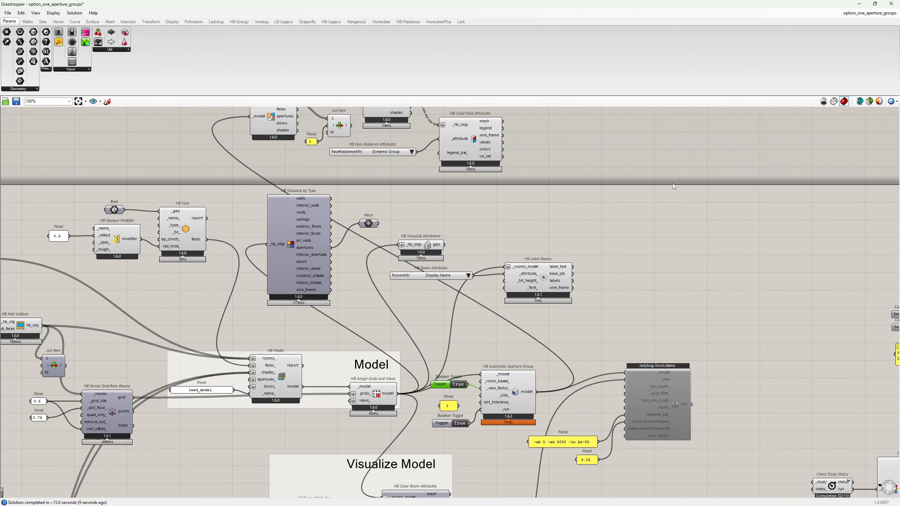
Check the view-factor grouping in Rhino, then delete the toggle feeding _view_factor_.
{"action": "left_click", "coordinate": [859, 5]}
{"action": "scroll", "coordinate": [459, 309], "scroll_direction": "up", "scroll_amount": 4}
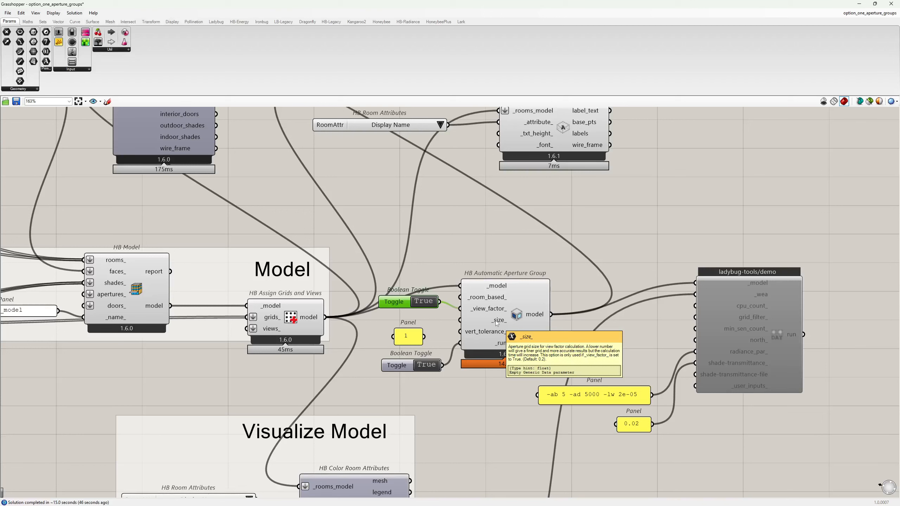
{"action": "left_click_drag", "start_coordinate": [419, 290], "coordinate": [414, 288]}
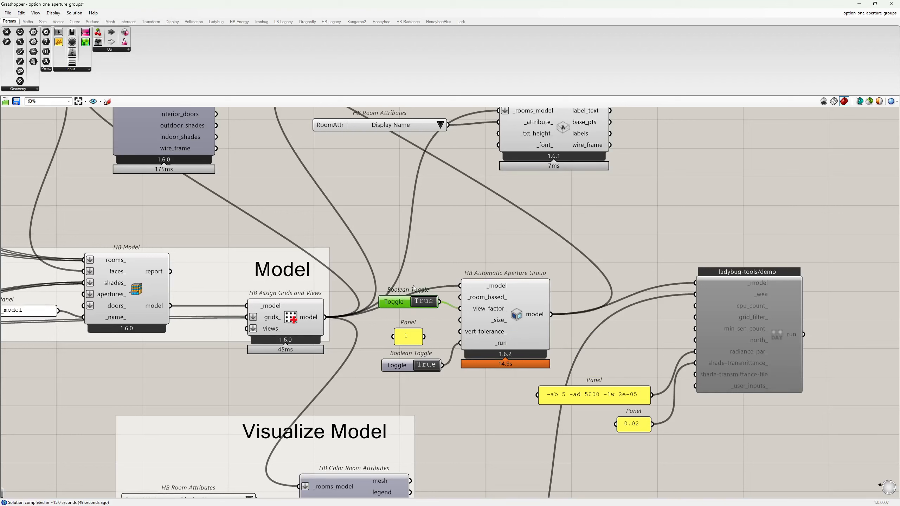
{"action": "key", "text": "Delete"}
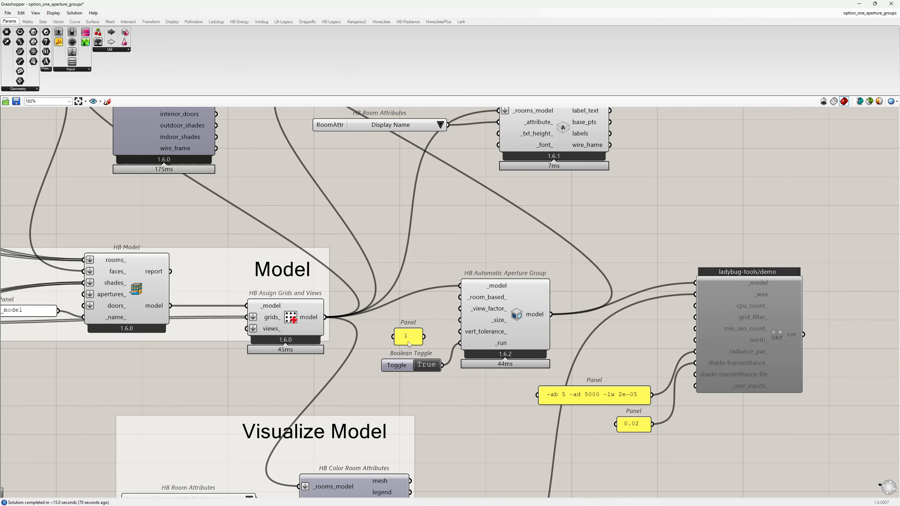
Wire the panel holding 1 into HB Automatic Aperture Group's vert_tolerance_ input.
{"action": "left_click_drag", "start_coordinate": [408, 340], "coordinate": [411, 337]}
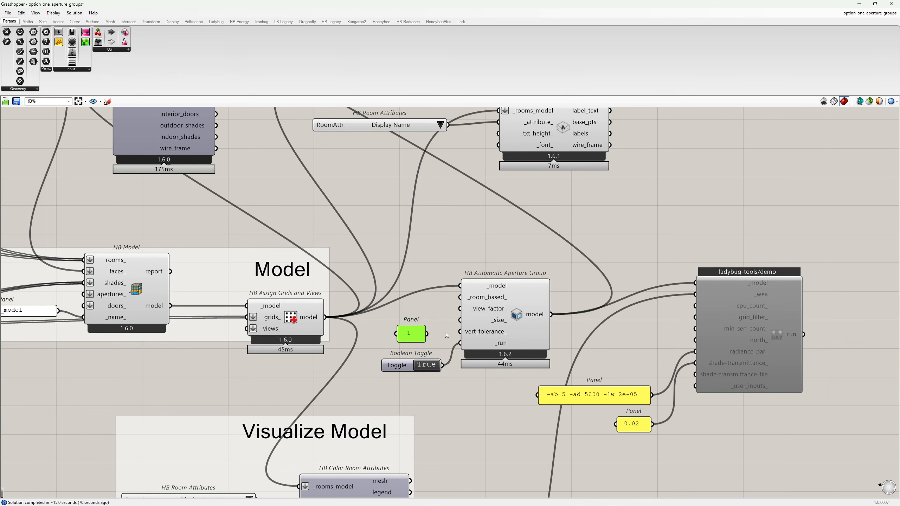
{"action": "scroll", "coordinate": [449, 330], "scroll_direction": "down", "scroll_amount": 1}
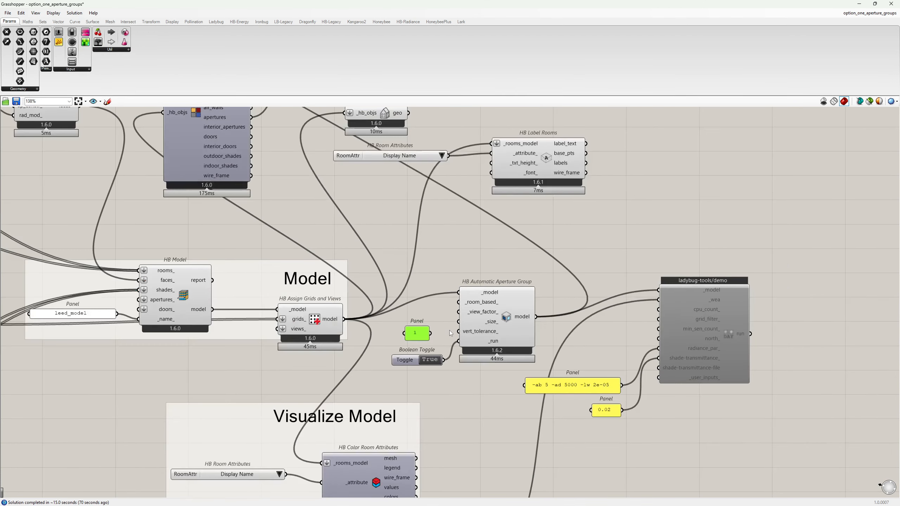
{"action": "scroll", "coordinate": [460, 335], "scroll_direction": "up", "scroll_amount": 1}
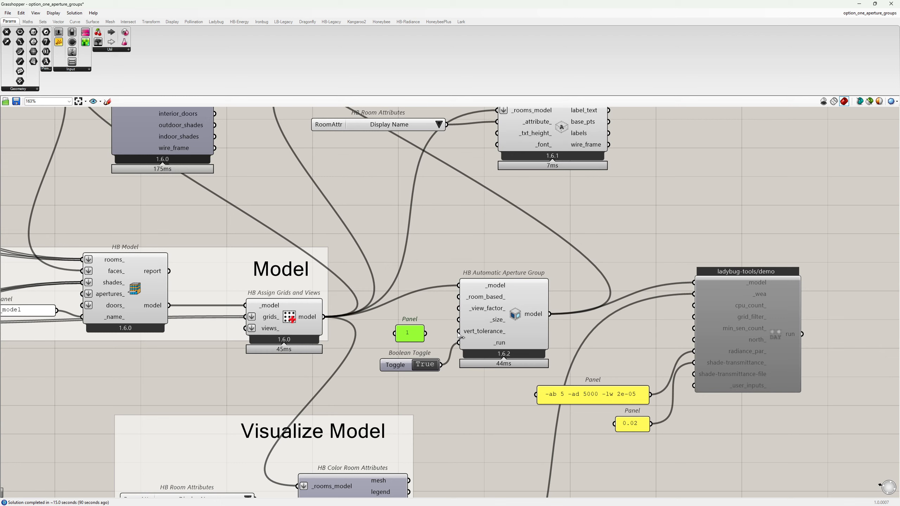
{"action": "left_click_drag", "start_coordinate": [458, 332], "coordinate": [425, 334]}
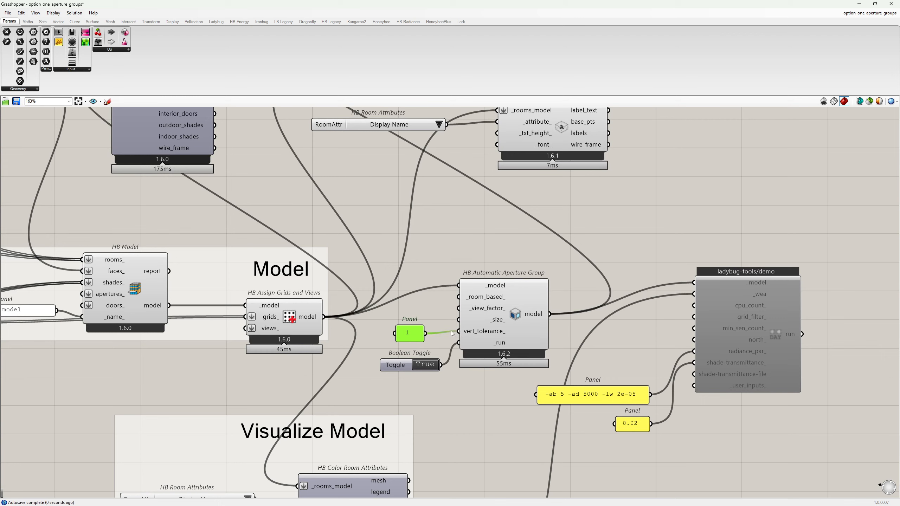
{"action": "scroll", "coordinate": [449, 291], "scroll_direction": "down", "scroll_amount": 3}
{"action": "right_click_drag", "start_coordinate": [432, 240], "coordinate": [439, 394]}
Wire List Item's output into HB Deconstruct Object's _hb_obj, then view Room_2's three coloured aperture groups in Rhino.
{"action": "left_click_drag", "start_coordinate": [338, 192], "coordinate": [345, 171]}
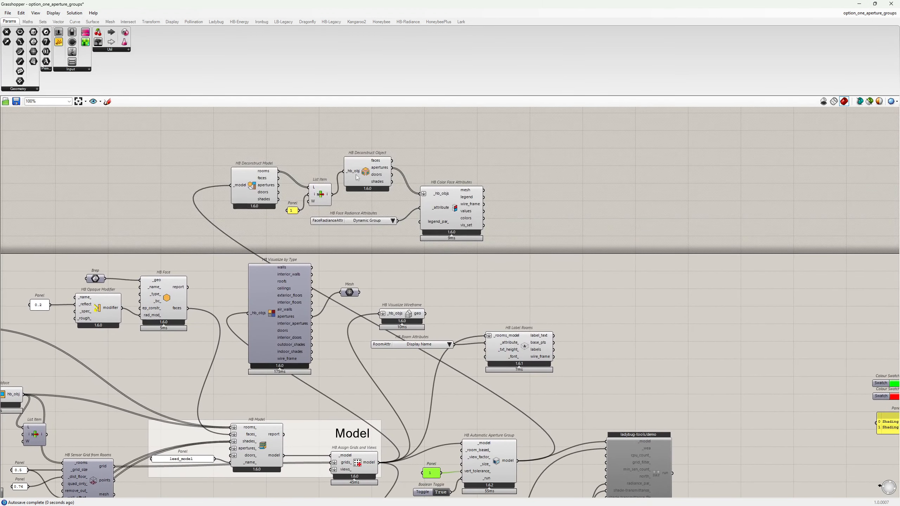
{"action": "right_click_drag", "start_coordinate": [503, 472], "coordinate": [482, 375]}
{"action": "scroll", "coordinate": [482, 375], "scroll_direction": "up", "scroll_amount": 1}
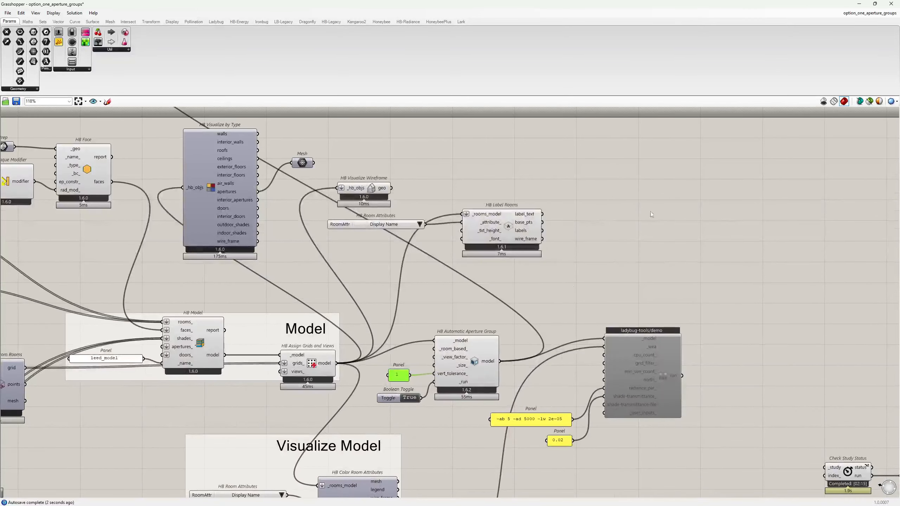
{"action": "left_click", "coordinate": [859, 4]}
{"action": "scroll", "coordinate": [621, 431], "scroll_direction": "up", "scroll_amount": 7}
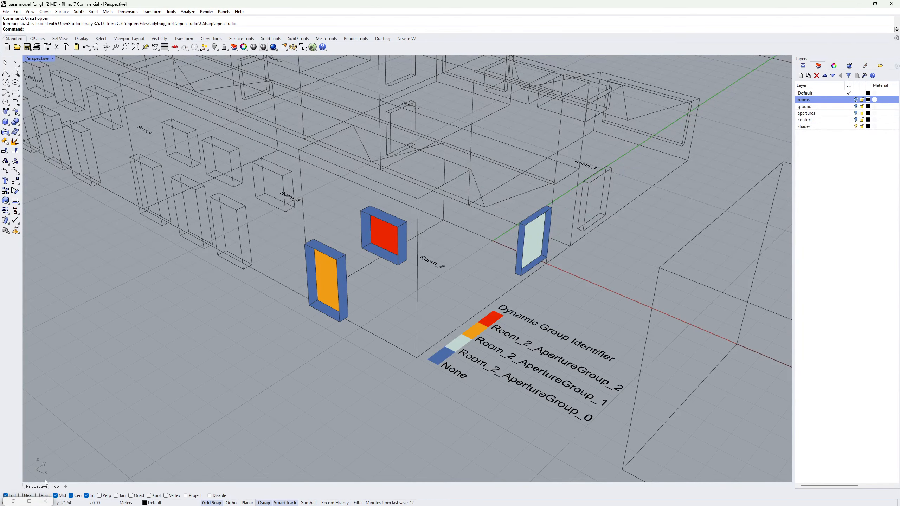
Bring Grasshopper back and pan to the Check Run Results and Load Assets components.
{"action": "left_click", "coordinate": [30, 502]}
{"action": "scroll", "coordinate": [354, 332], "scroll_direction": "down", "scroll_amount": 2}
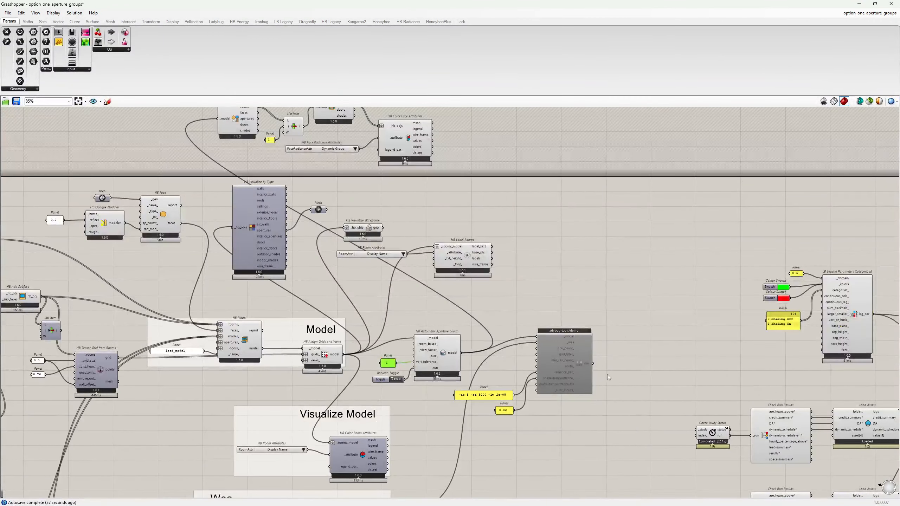
{"action": "right_click_drag", "start_coordinate": [592, 359], "coordinate": [450, 298]}
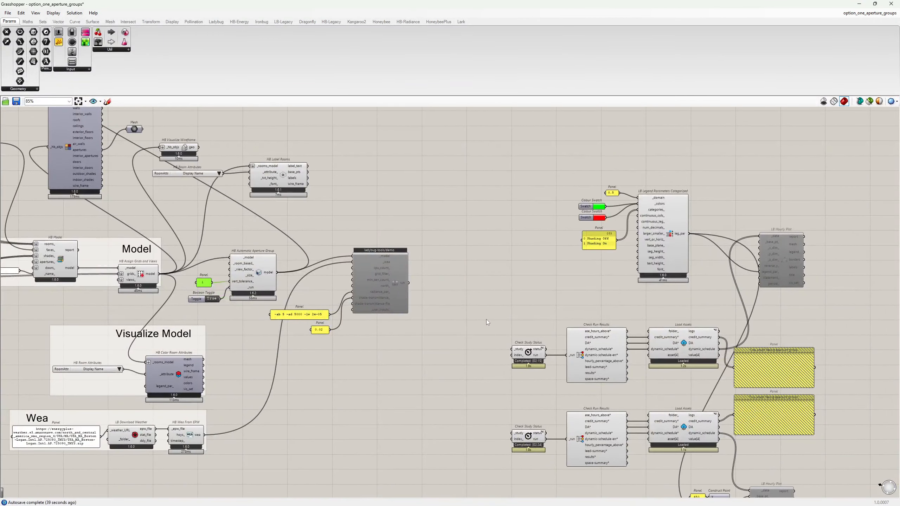
{"action": "right_click_drag", "start_coordinate": [490, 323], "coordinate": [399, 283]}
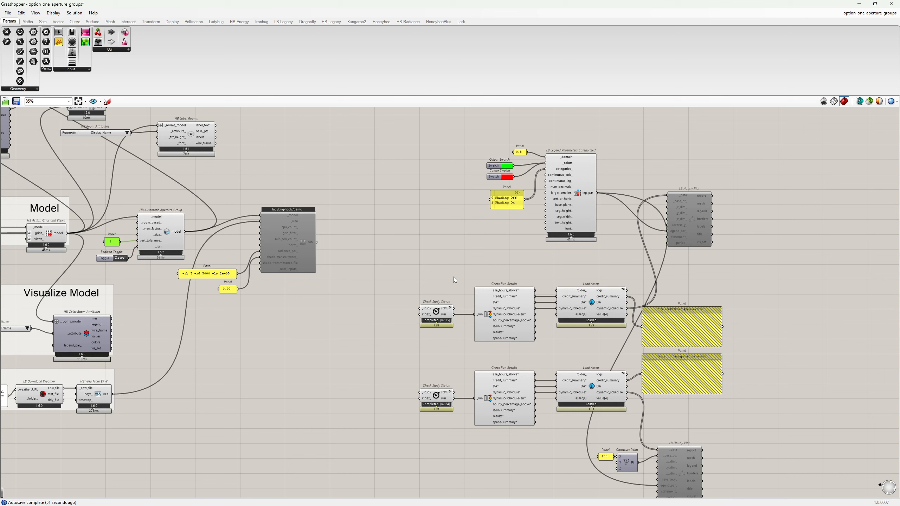
Enable the disabled LB Hourly Plots and results panels with Ctrl+E.
{"action": "right_click_drag", "start_coordinate": [453, 278], "coordinate": [400, 255]}
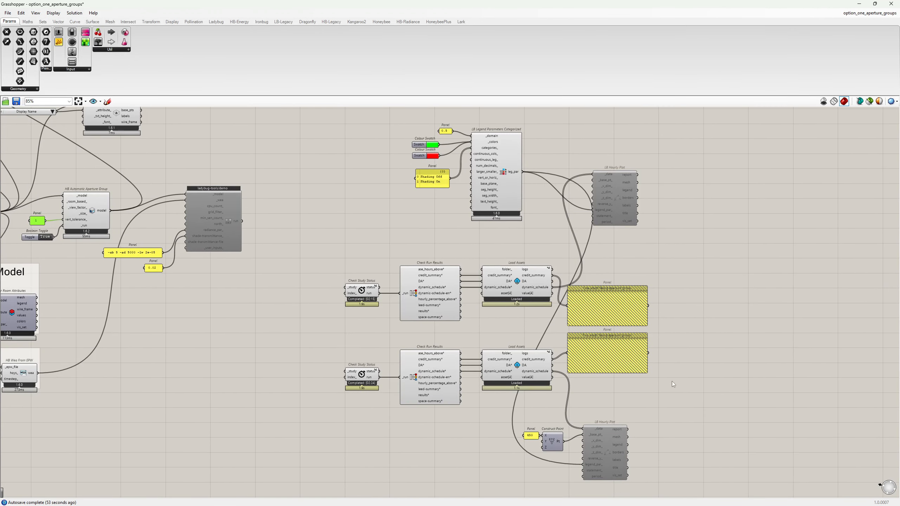
{"action": "left_click_drag", "start_coordinate": [682, 441], "coordinate": [591, 202]}
{"action": "key", "text": "ctrl+e"}
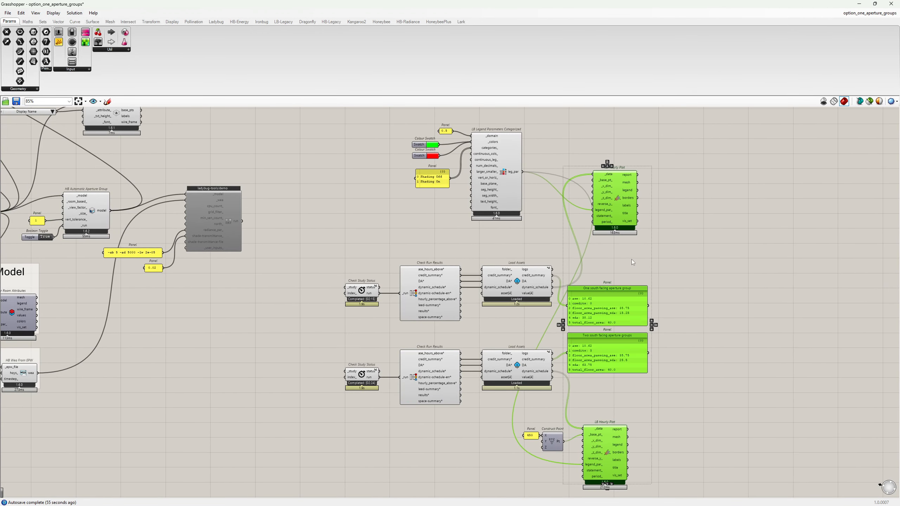
Compare the one-group and two-group results panels (two groups earn 3 credits), then return to Rhino.
{"action": "left_click", "coordinate": [631, 258]}
{"action": "scroll", "coordinate": [585, 324], "scroll_direction": "up", "scroll_amount": 3}
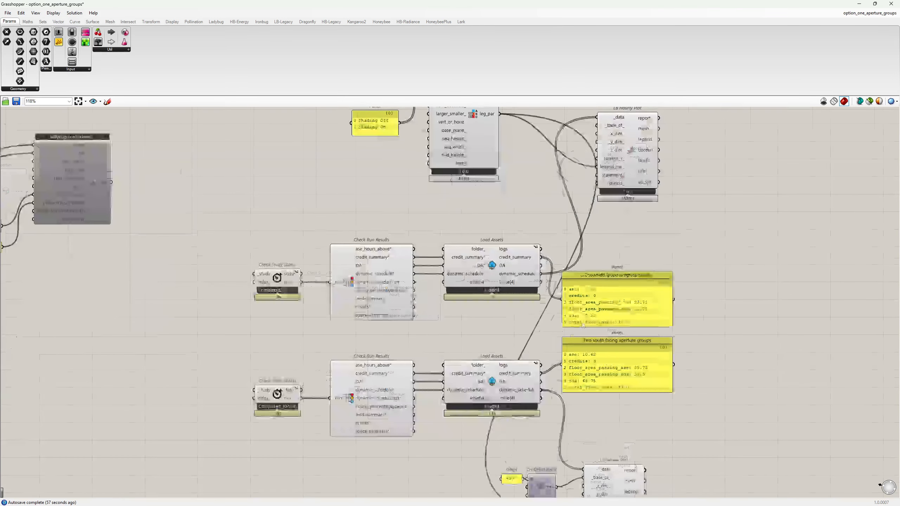
{"action": "scroll", "coordinate": [609, 324], "scroll_direction": "up", "scroll_amount": 3}
{"action": "left_click", "coordinate": [603, 252]}
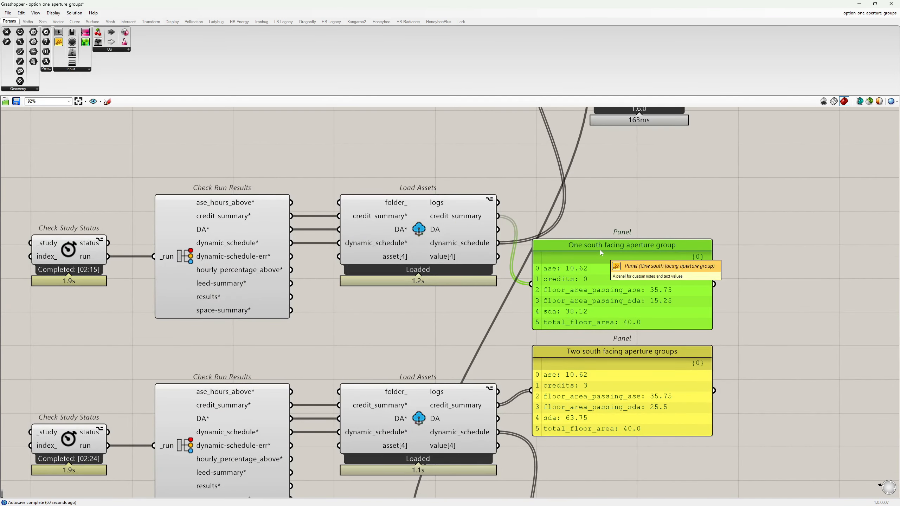
{"action": "right_click_drag", "start_coordinate": [768, 303], "coordinate": [755, 267]}
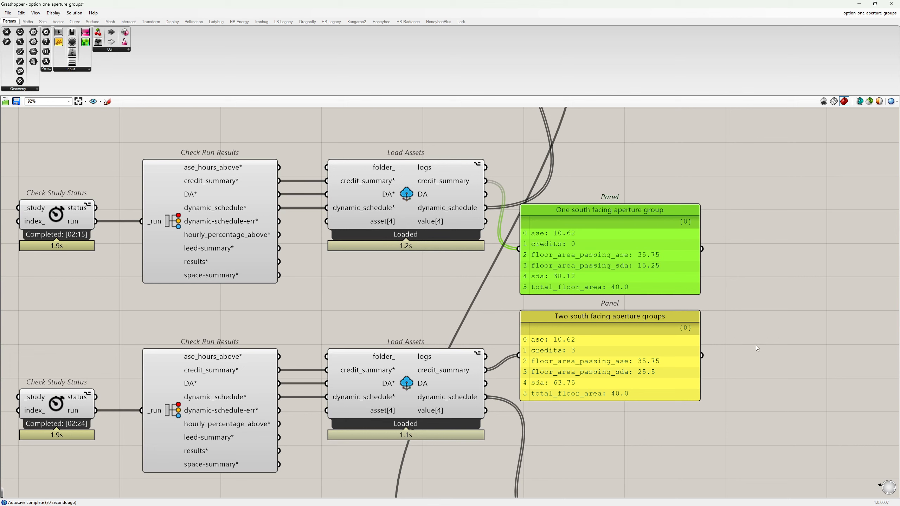
{"action": "left_click", "coordinate": [771, 362]}
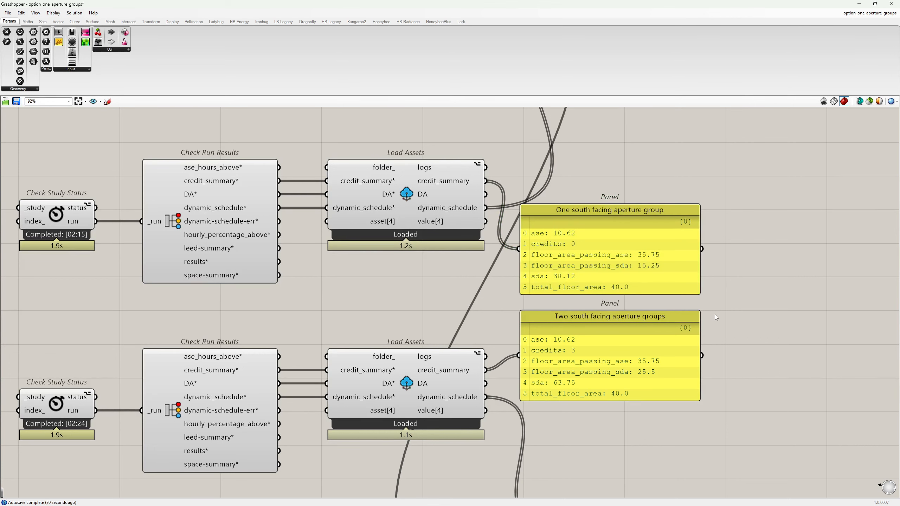
{"action": "left_click", "coordinate": [669, 337]}
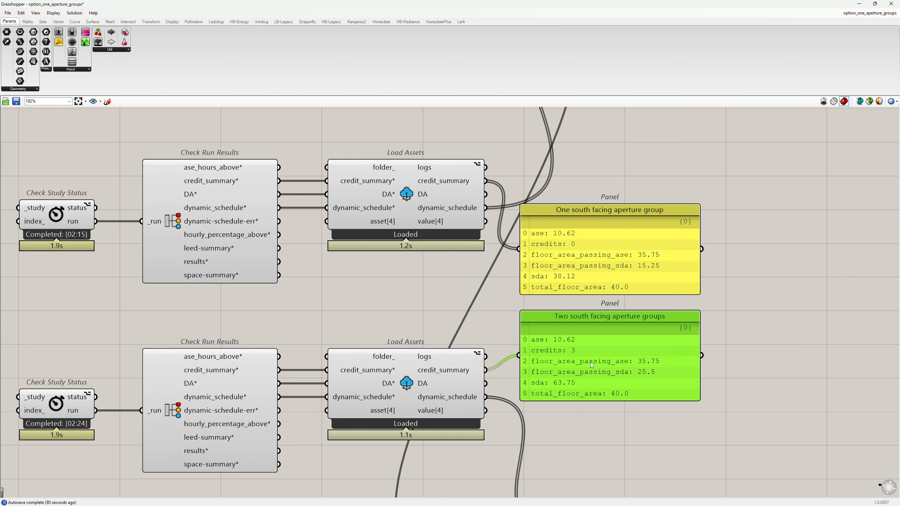
{"action": "left_click", "coordinate": [573, 417]}
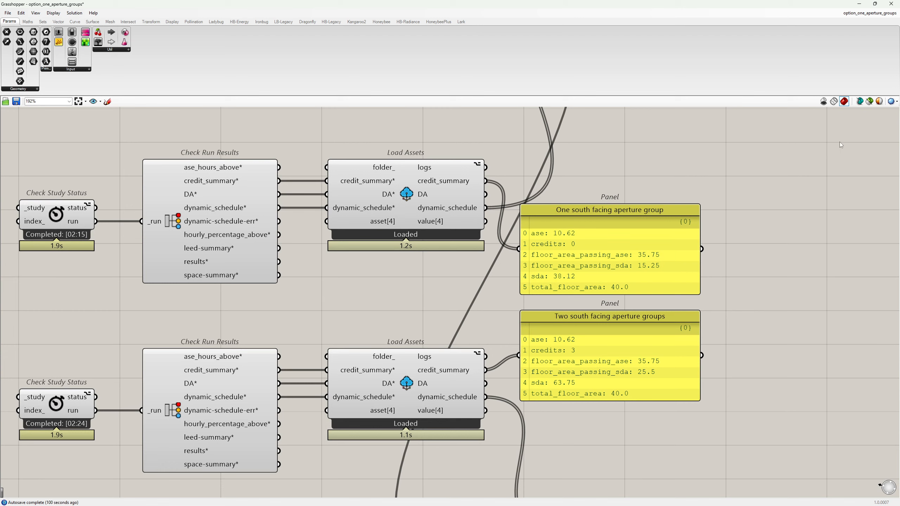
{"action": "left_click", "coordinate": [858, 4]}
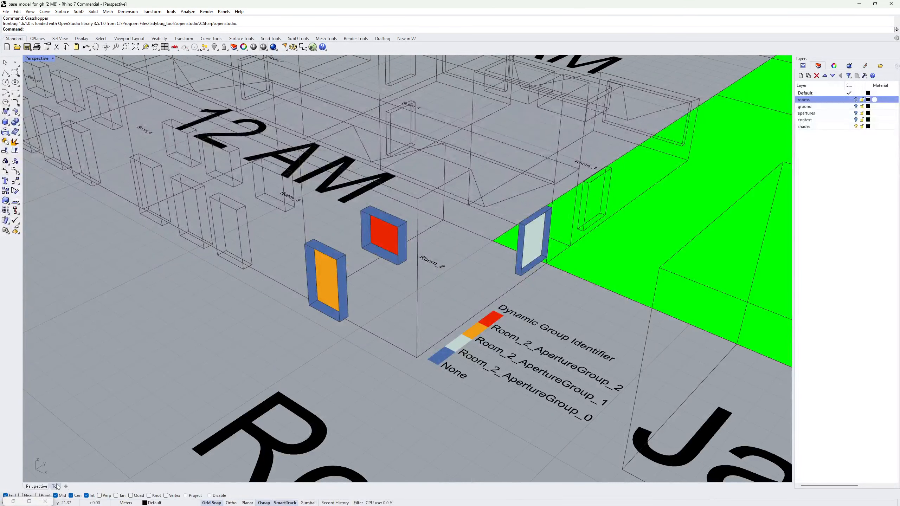
Frame the Shading On/Off hourly plots for Room_2_ApertureGroup_0, _1 and _2 in the Top view.
{"action": "left_click", "coordinate": [56, 487]}
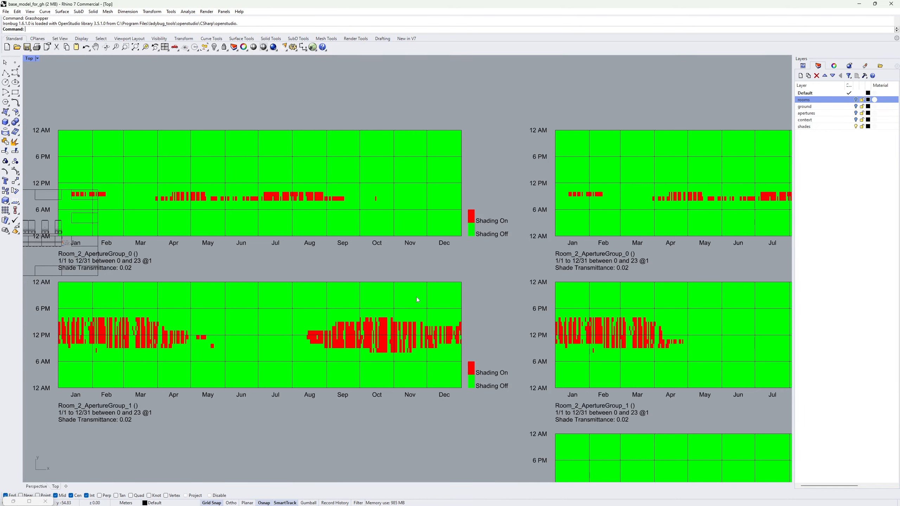
{"action": "scroll", "coordinate": [416, 285], "scroll_direction": "down", "scroll_amount": 5}
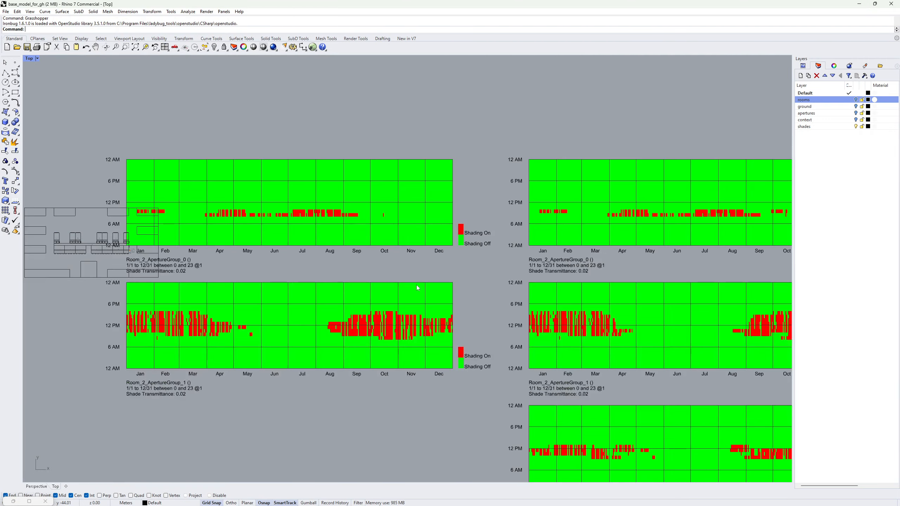
{"action": "right_click_drag", "start_coordinate": [448, 268], "coordinate": [426, 269]}
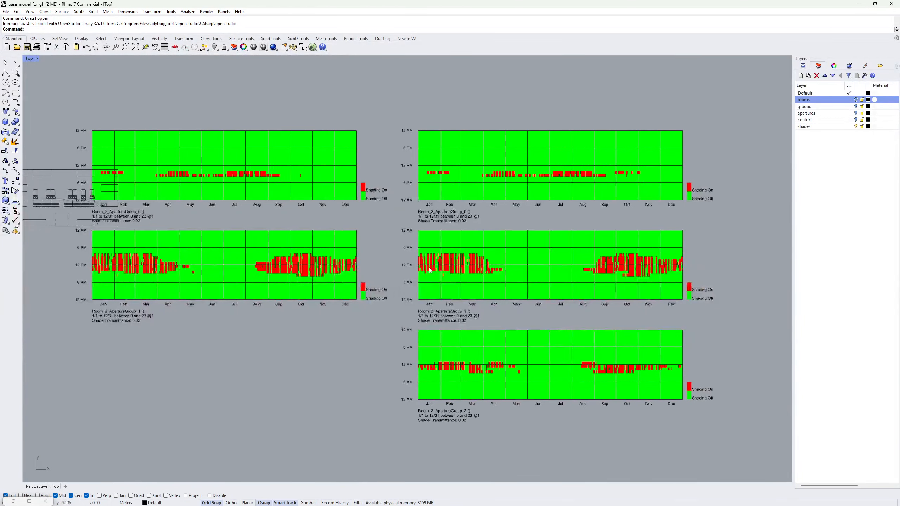
{"action": "scroll", "coordinate": [428, 269], "scroll_direction": "up", "scroll_amount": 2}
{"action": "left_click_drag", "start_coordinate": [801, 278], "coordinate": [855, 267]}
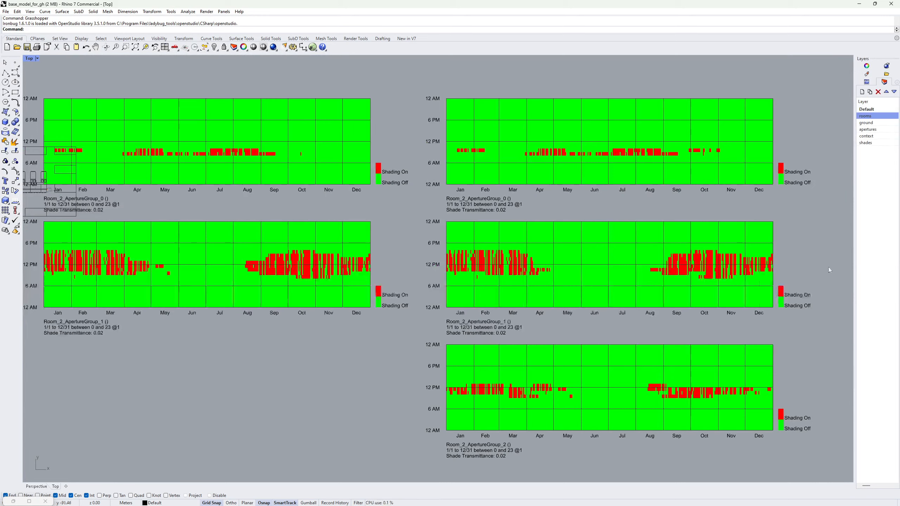
{"action": "right_click_drag", "start_coordinate": [664, 299], "coordinate": [678, 295]}
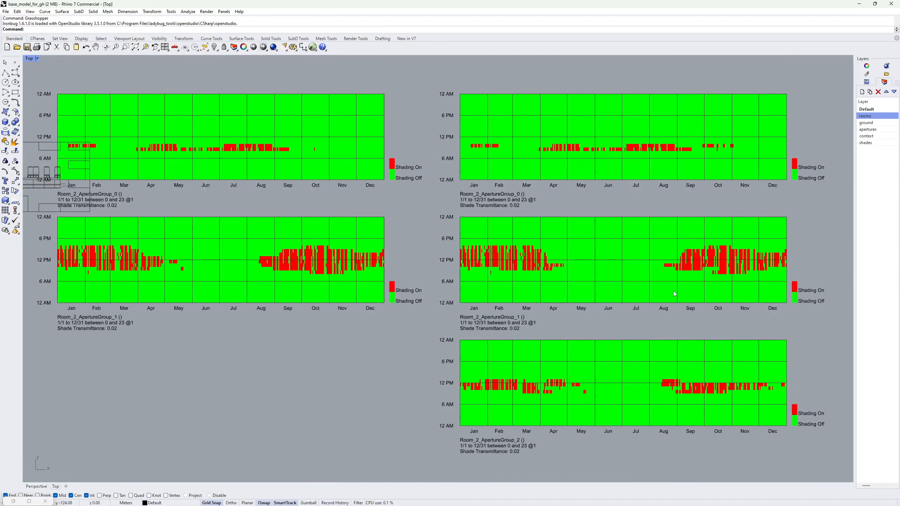